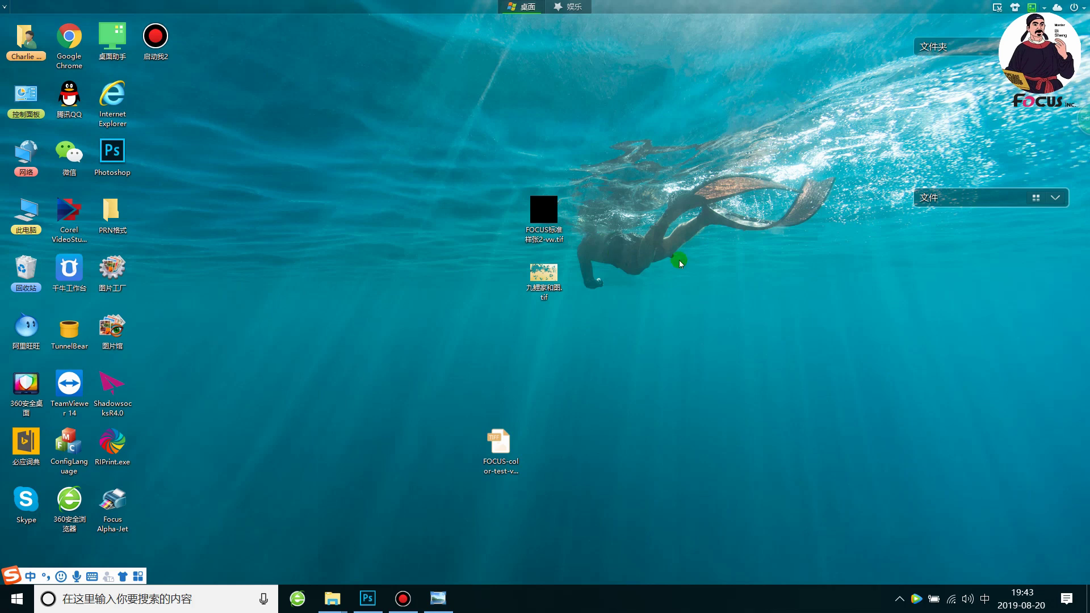
Step: Preview the FOCUS-color-test image from the desktop, close it, and launch RIPrint with permission to make changes to the device
{"action": "double_click", "coordinate": [500, 442]}
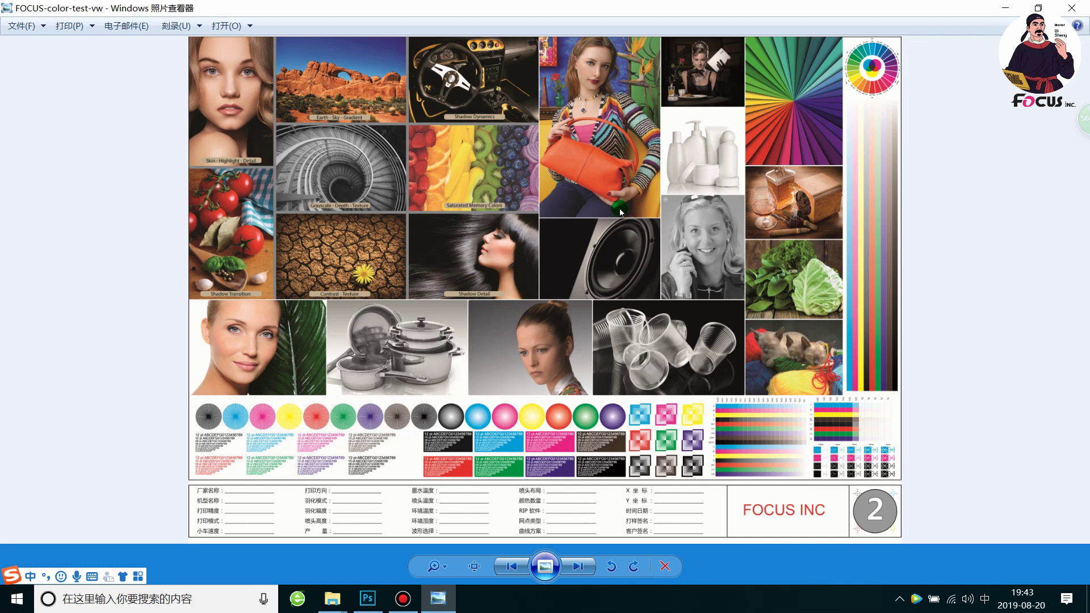
{"action": "left_click", "coordinate": [1072, 8]}
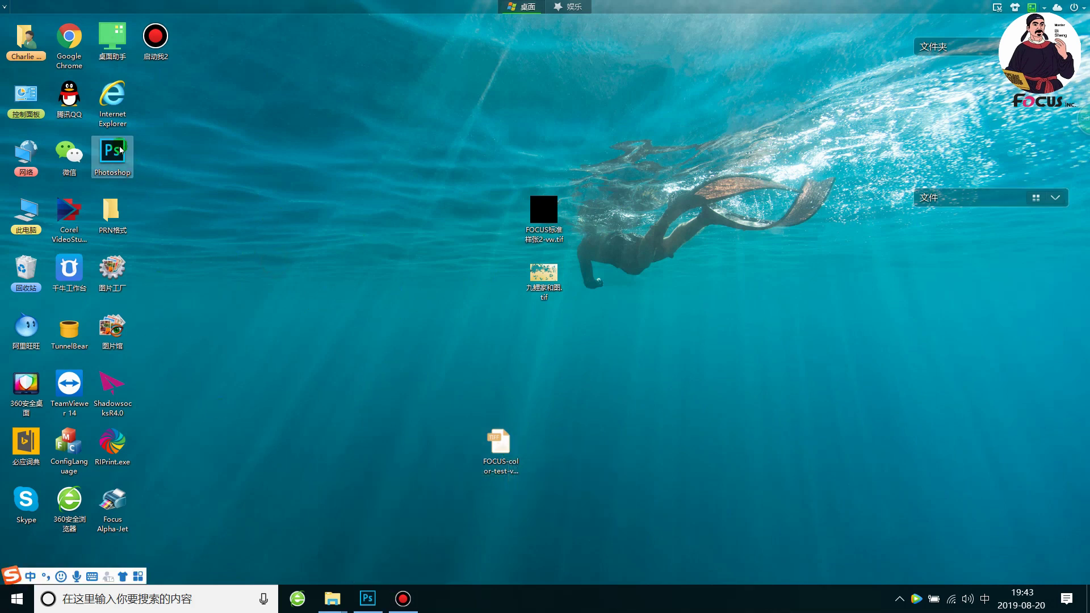
{"action": "left_click", "coordinate": [111, 442]}
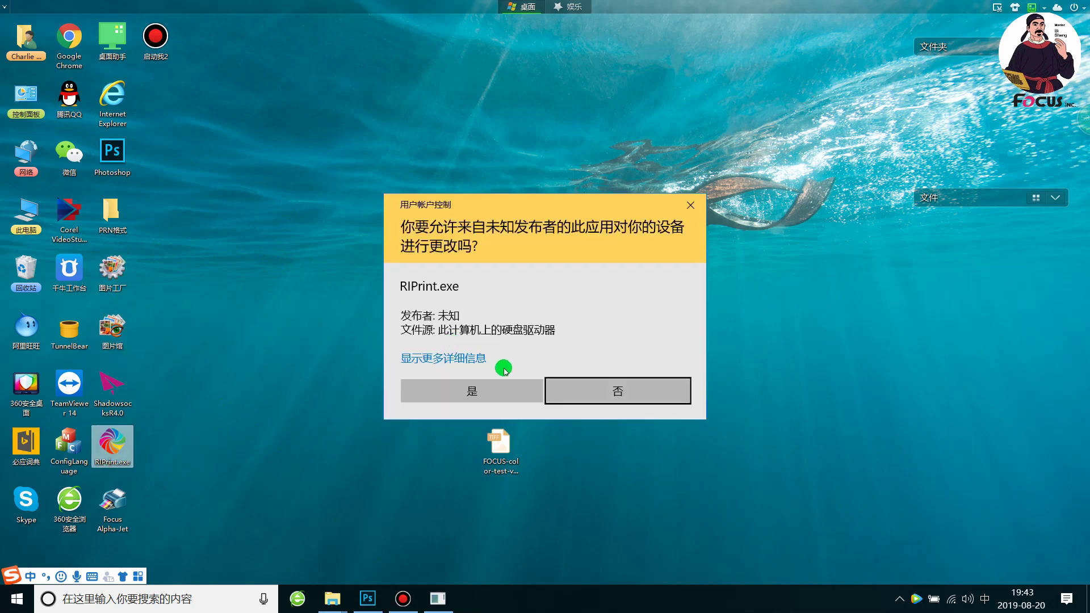
{"action": "left_click", "coordinate": [442, 389]}
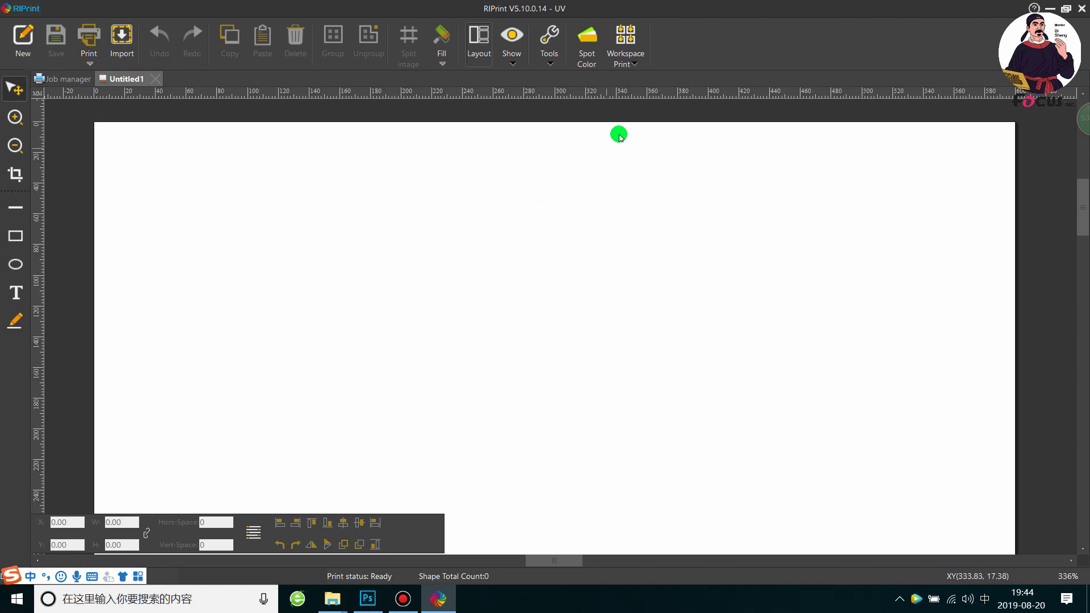
Step: Import the FOCUS-color-test-vw image from the desktop into the empty canvas at its original size
{"action": "left_click", "coordinate": [131, 57]}
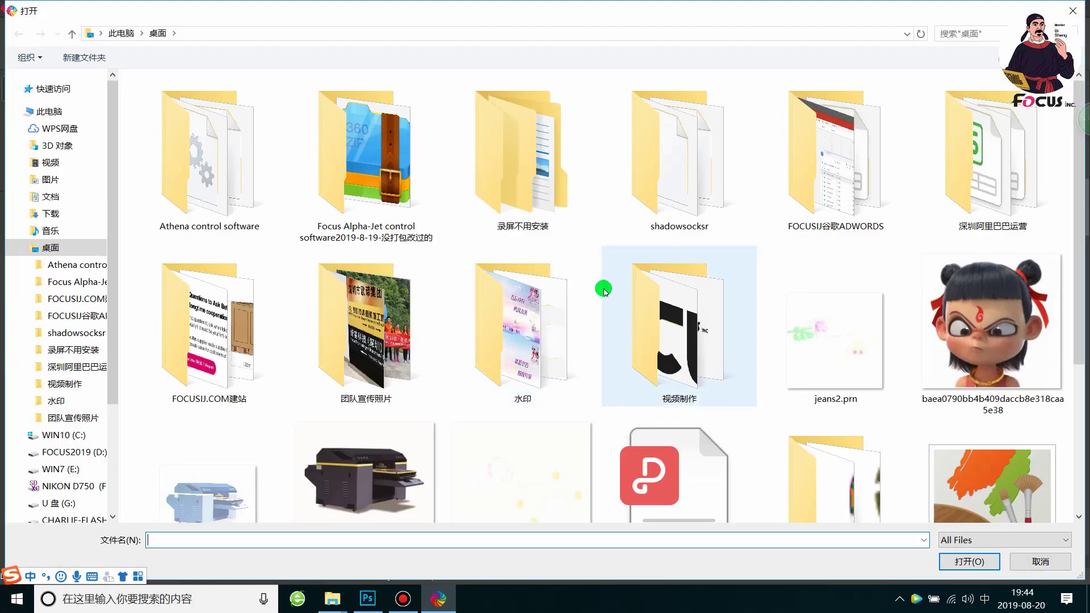
{"action": "scroll", "coordinate": [601, 287], "scroll_direction": "down", "scroll_amount": 3}
{"action": "scroll", "coordinate": [462, 397], "scroll_direction": "up", "scroll_amount": 2}
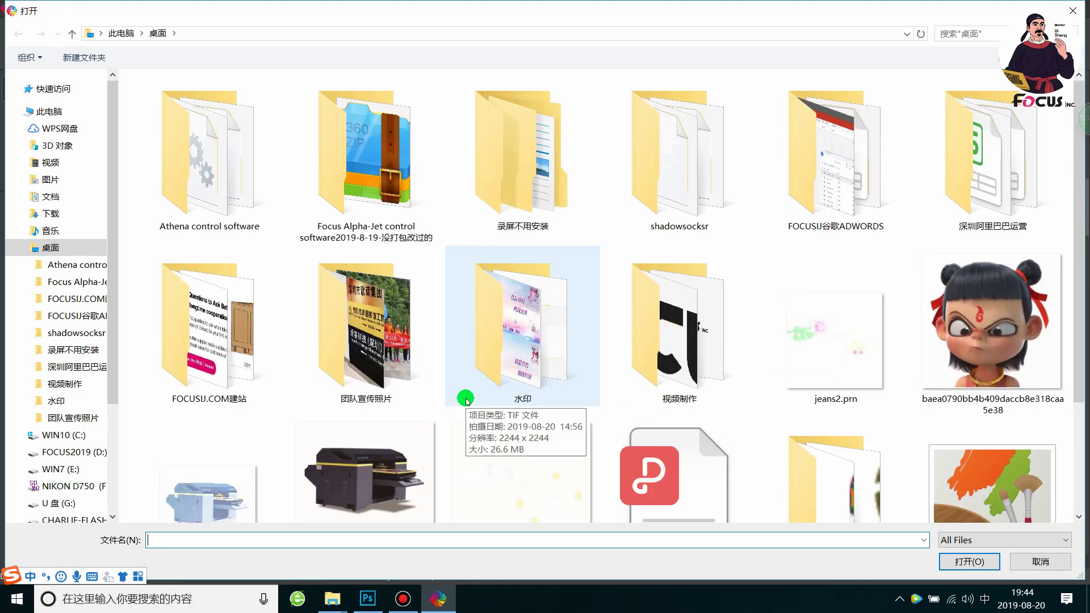
{"action": "scroll", "coordinate": [462, 397], "scroll_direction": "down", "scroll_amount": 2}
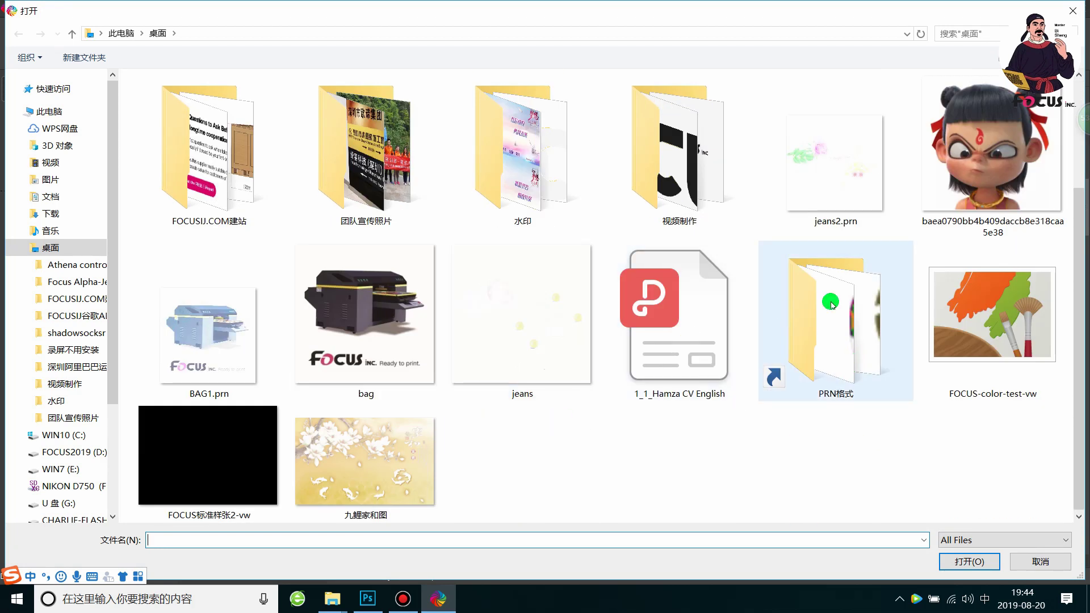
{"action": "scroll", "coordinate": [566, 421], "scroll_direction": "up", "scroll_amount": 2}
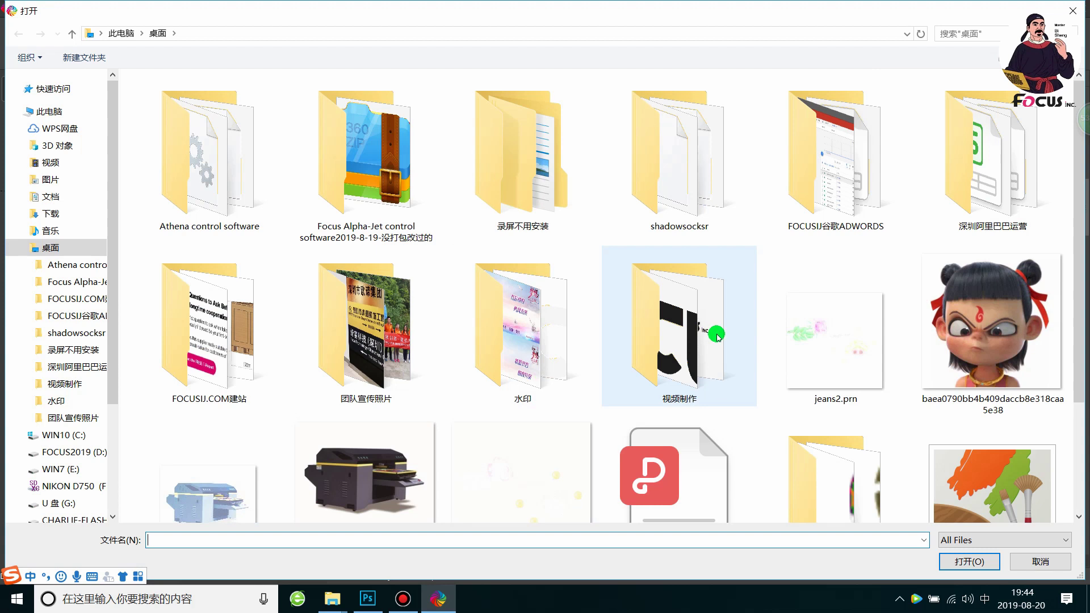
{"action": "scroll", "coordinate": [721, 343], "scroll_direction": "down", "scroll_amount": 2}
{"action": "scroll", "coordinate": [876, 468], "scroll_direction": "down", "scroll_amount": 3}
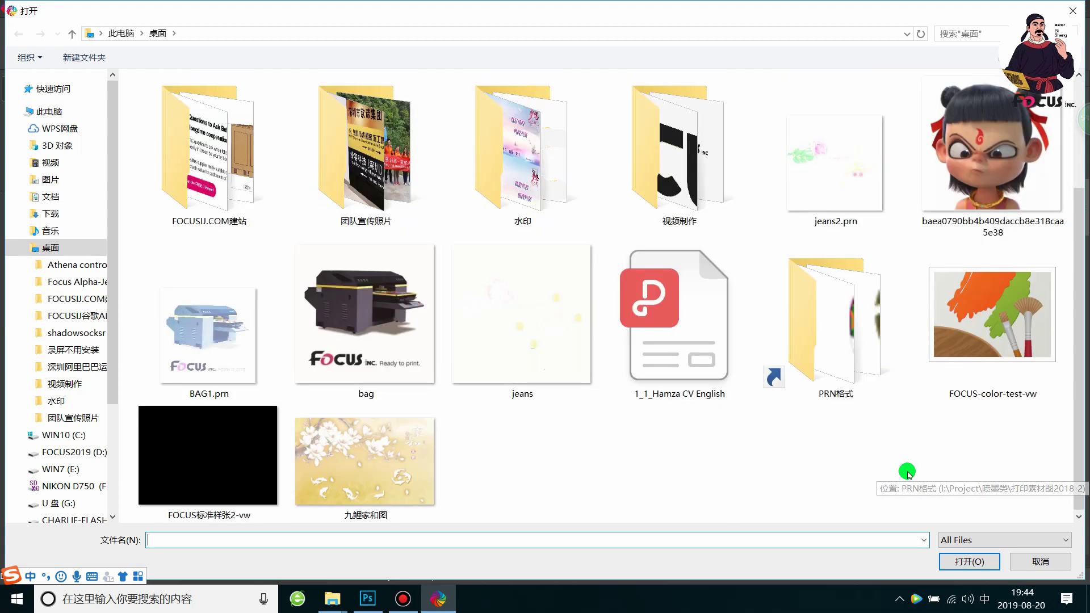
{"action": "left_click", "coordinate": [993, 386]}
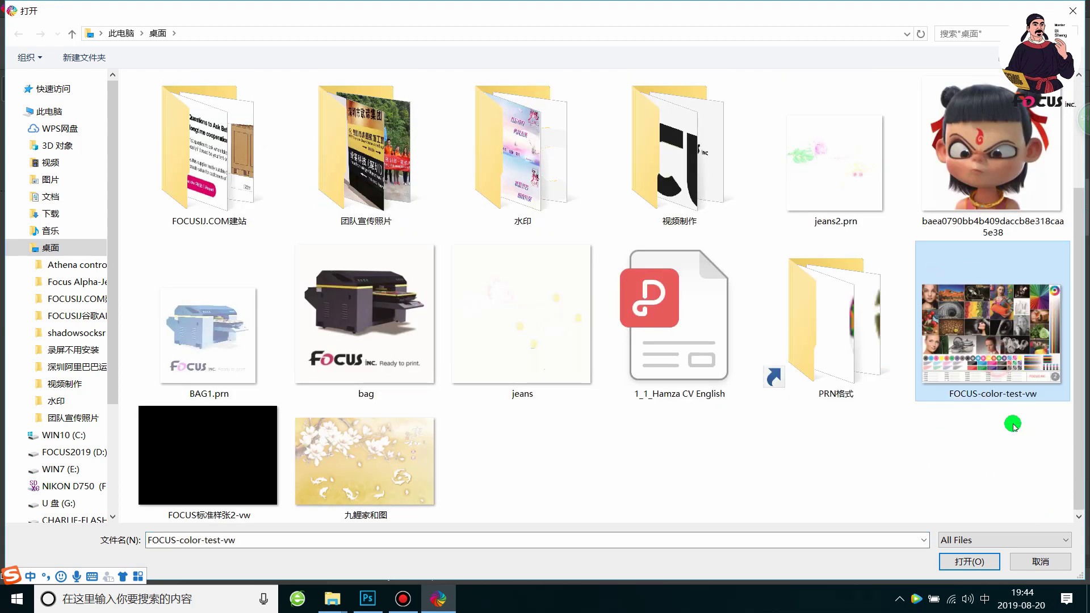
{"action": "left_click", "coordinate": [968, 560]}
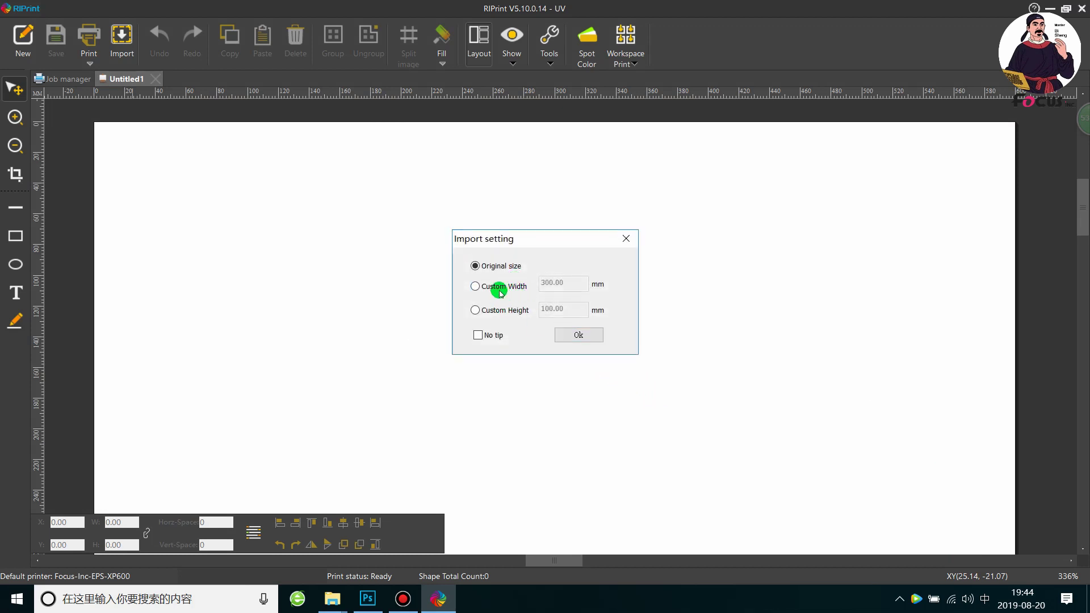
{"action": "left_click", "coordinate": [573, 336]}
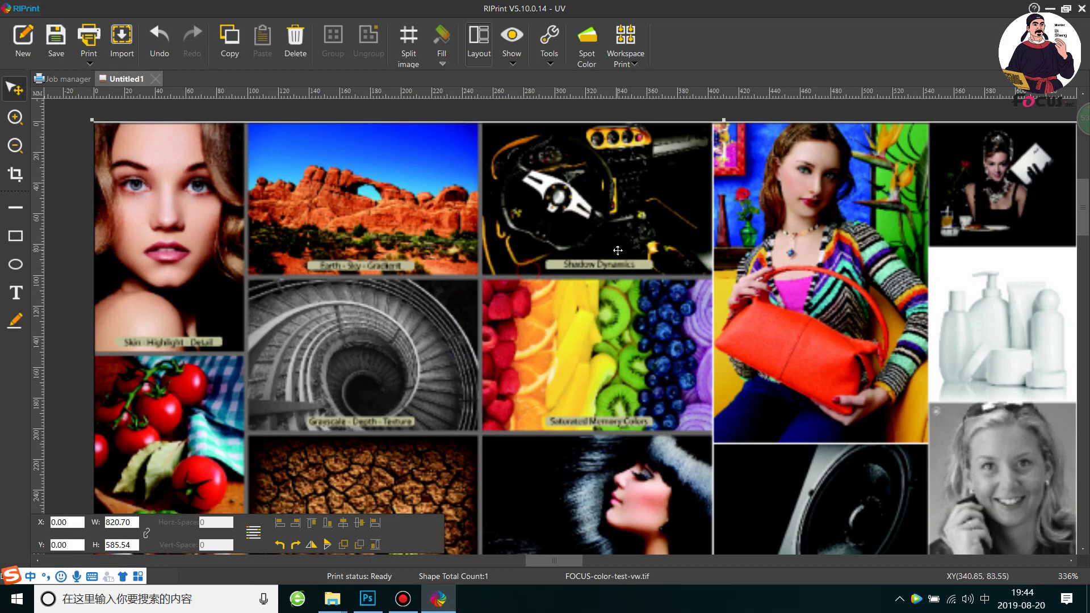
Step: Set the imported image's output width to 200 mm with the constraint ratio enabled
{"action": "scroll", "coordinate": [618, 251], "scroll_direction": "down", "scroll_amount": 10}
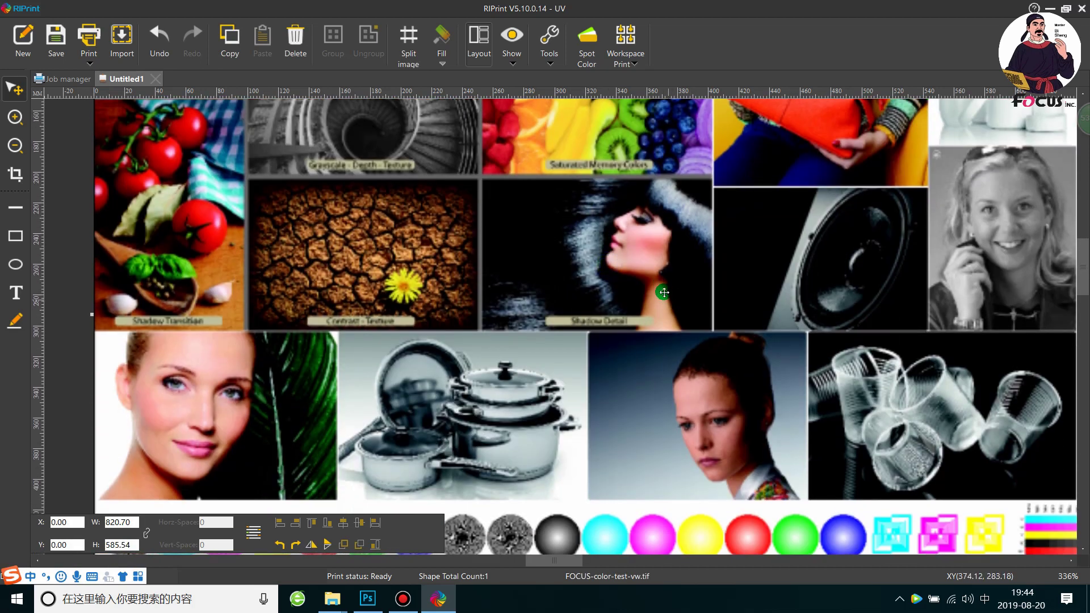
{"action": "right_click", "coordinate": [628, 257]}
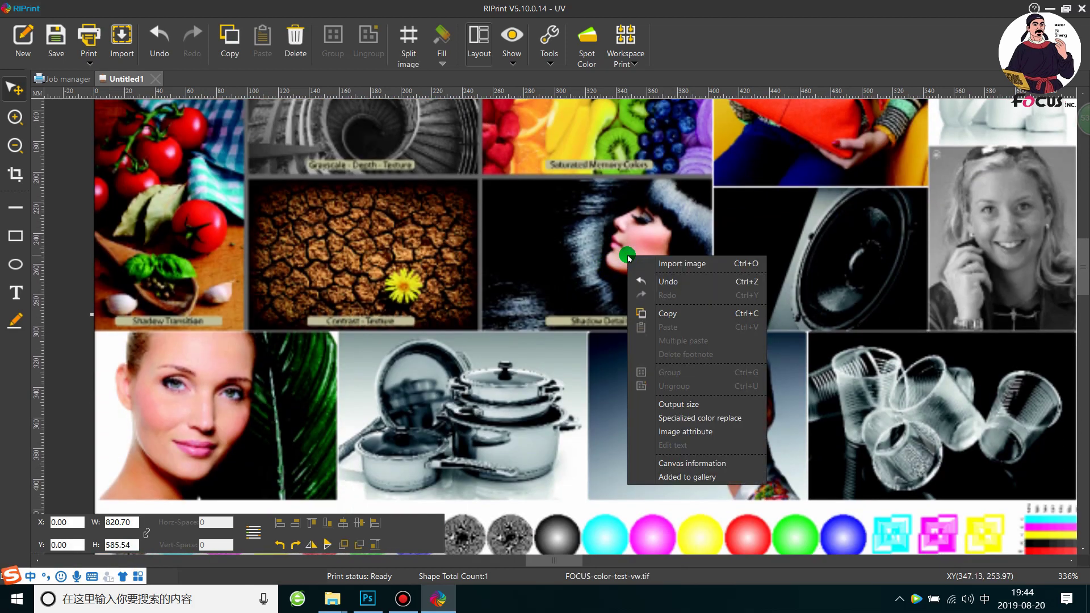
{"action": "left_click", "coordinate": [682, 406]}
{"action": "double_click", "coordinate": [524, 265]}
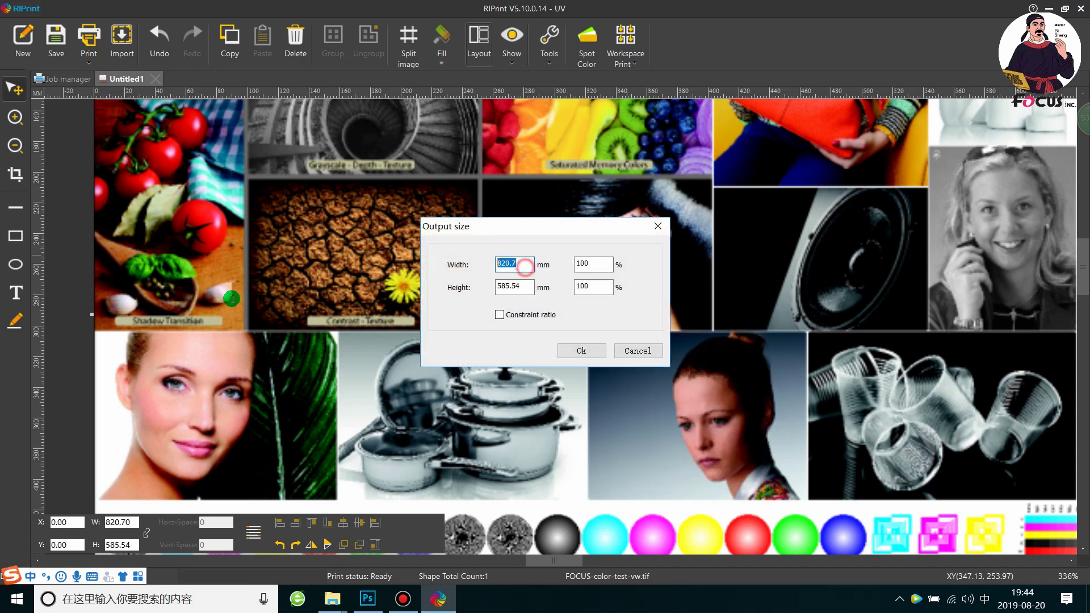
{"action": "type", "text": "200"}
{"action": "left_click", "coordinate": [500, 315]}
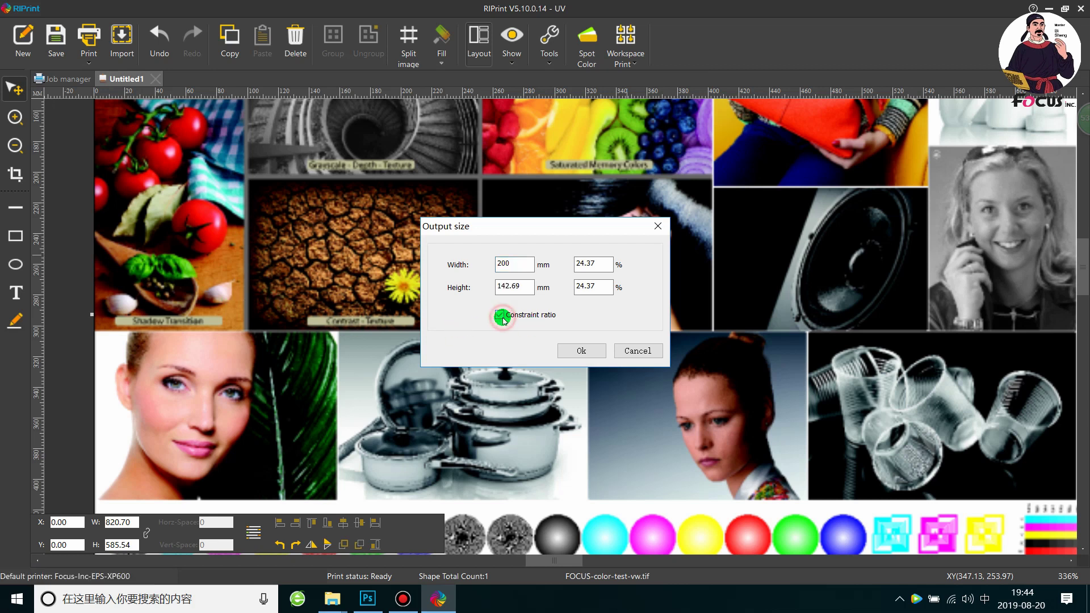
{"action": "left_click", "coordinate": [578, 351]}
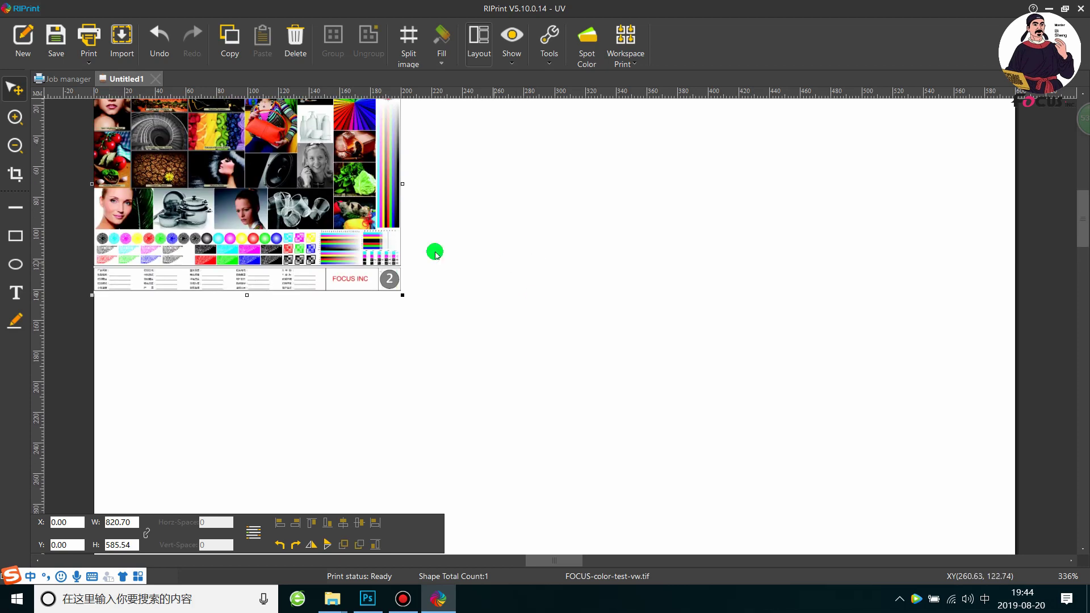
Step: Reposition the image fully inside the white canvas, at about X 46.6 and Y 20 mm
{"action": "scroll", "coordinate": [285, 245], "scroll_direction": "up", "scroll_amount": 3}
{"action": "scroll", "coordinate": [278, 268], "scroll_direction": "down", "scroll_amount": 1}
{"action": "left_click_drag", "start_coordinate": [273, 244], "coordinate": [252, 235]}
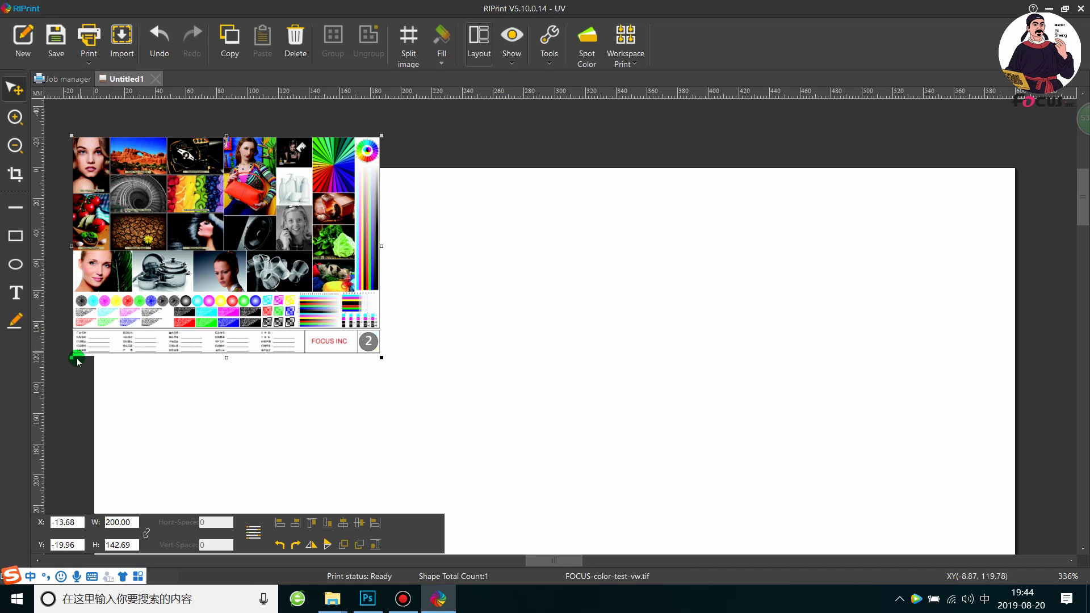
{"action": "left_click_drag", "start_coordinate": [182, 202], "coordinate": [312, 315]}
{"action": "scroll", "coordinate": [312, 315], "scroll_direction": "down", "scroll_amount": 1}
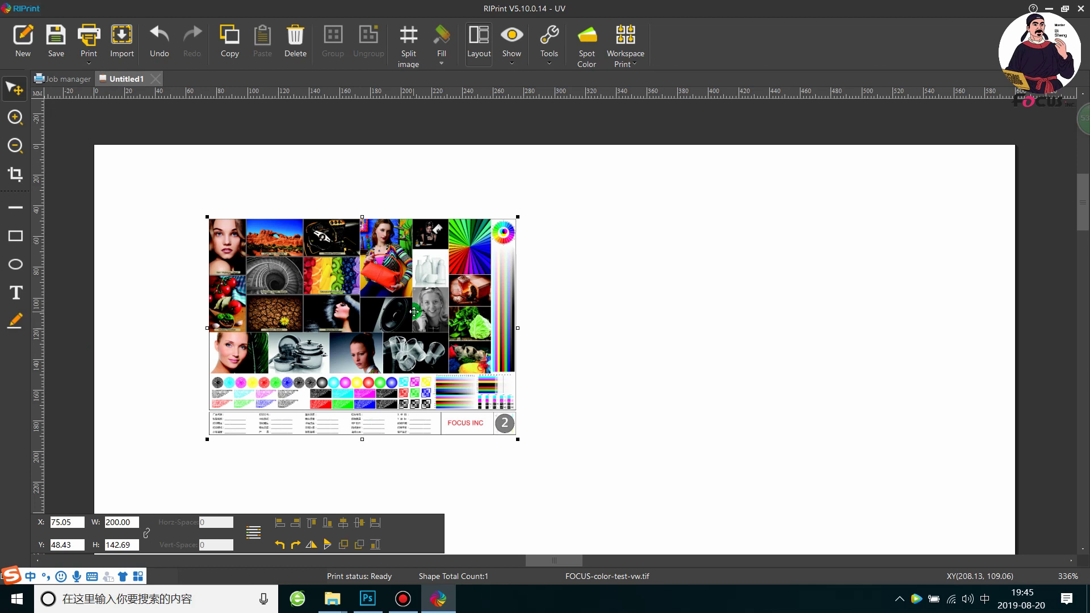
{"action": "left_click_drag", "start_coordinate": [414, 311], "coordinate": [293, 250]}
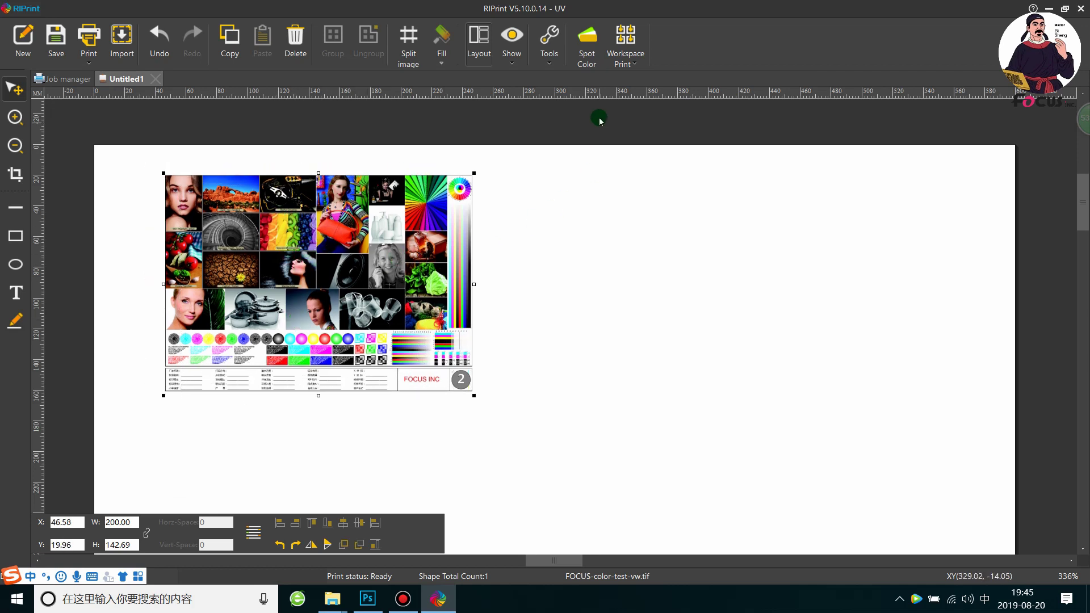
Step: Open the spot color settings and set the data source type of the first and second spot colors to Spot
{"action": "left_click", "coordinate": [588, 51]}
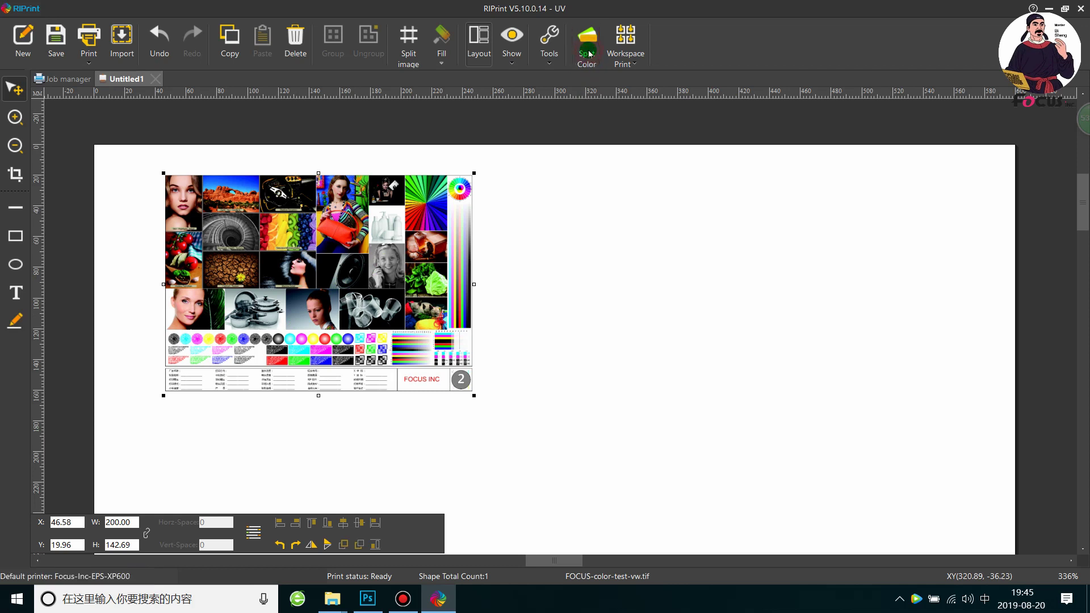
{"action": "left_click_drag", "start_coordinate": [624, 224], "coordinate": [771, 159]}
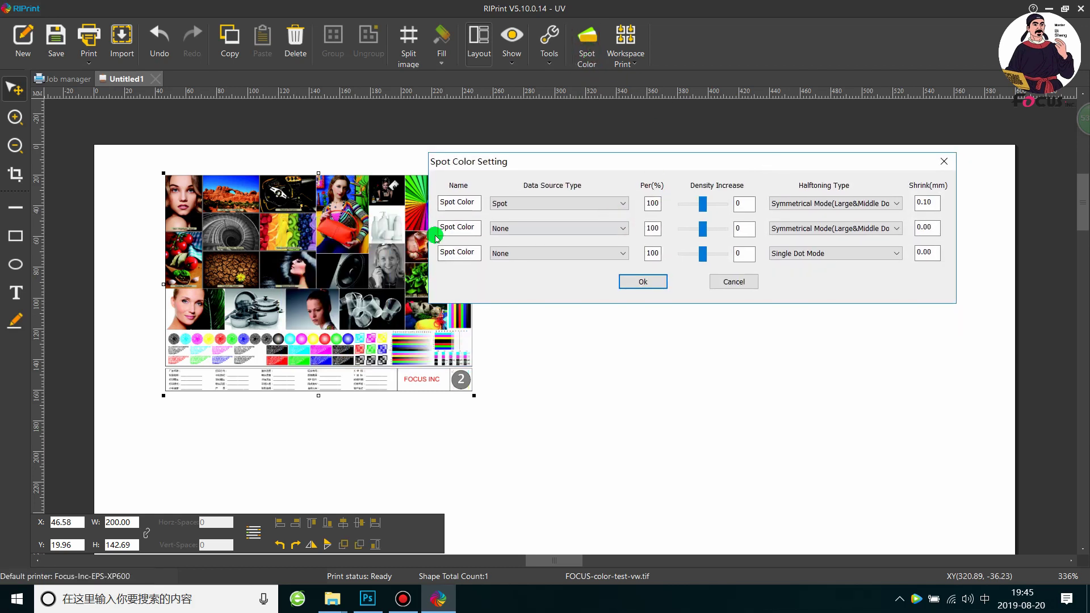
{"action": "left_click", "coordinate": [516, 203]}
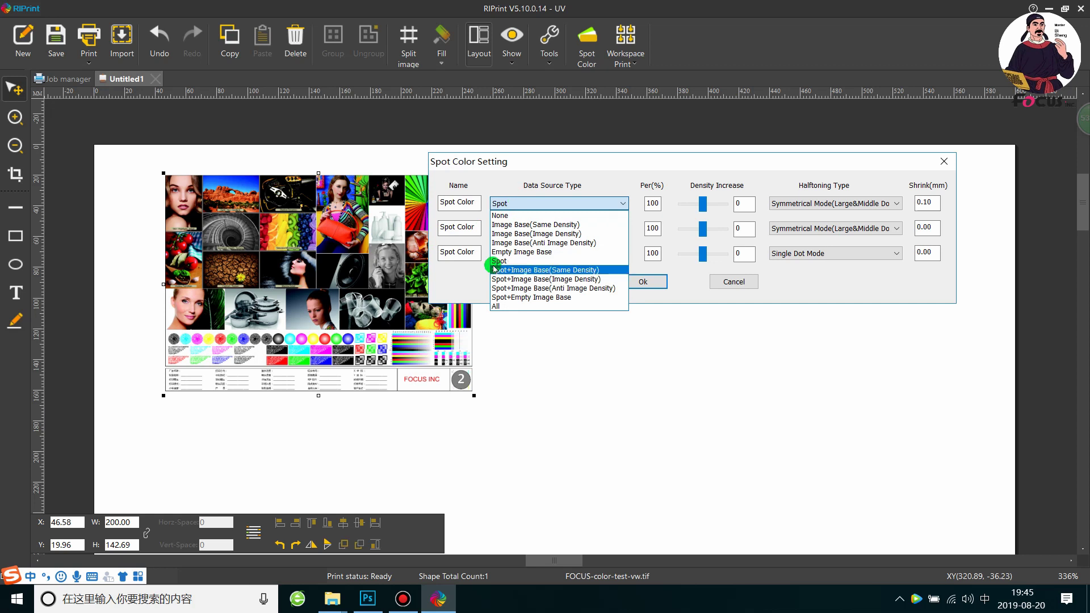
{"action": "left_click", "coordinate": [495, 261]}
{"action": "left_click", "coordinate": [517, 228]}
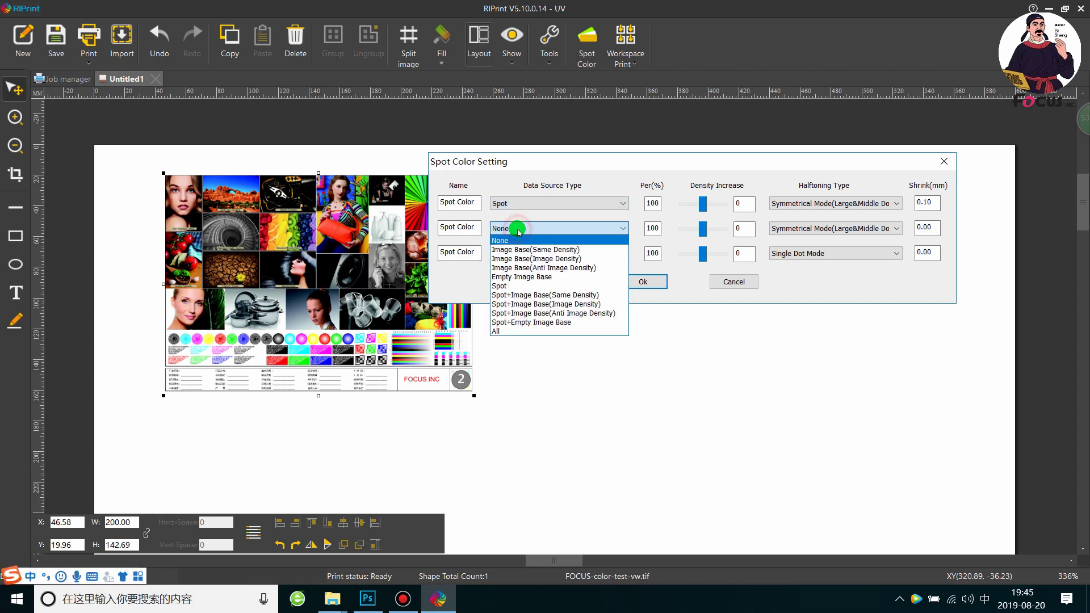
{"action": "left_click", "coordinate": [508, 281]}
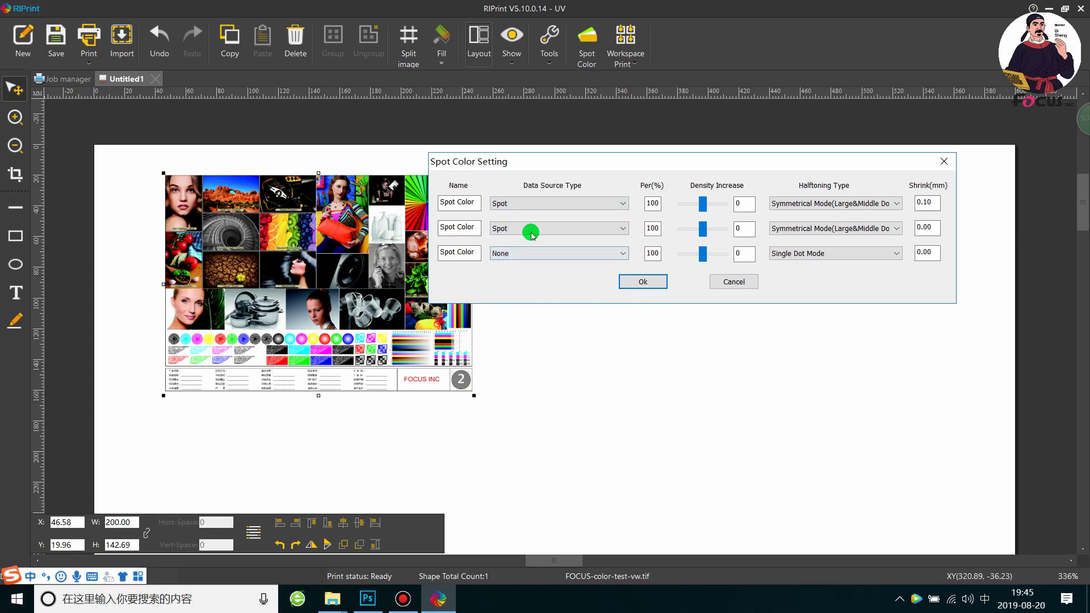
Step: Set the data source type of the second and first spot colors to None and apply the spot color settings
{"action": "left_click", "coordinate": [534, 227]}
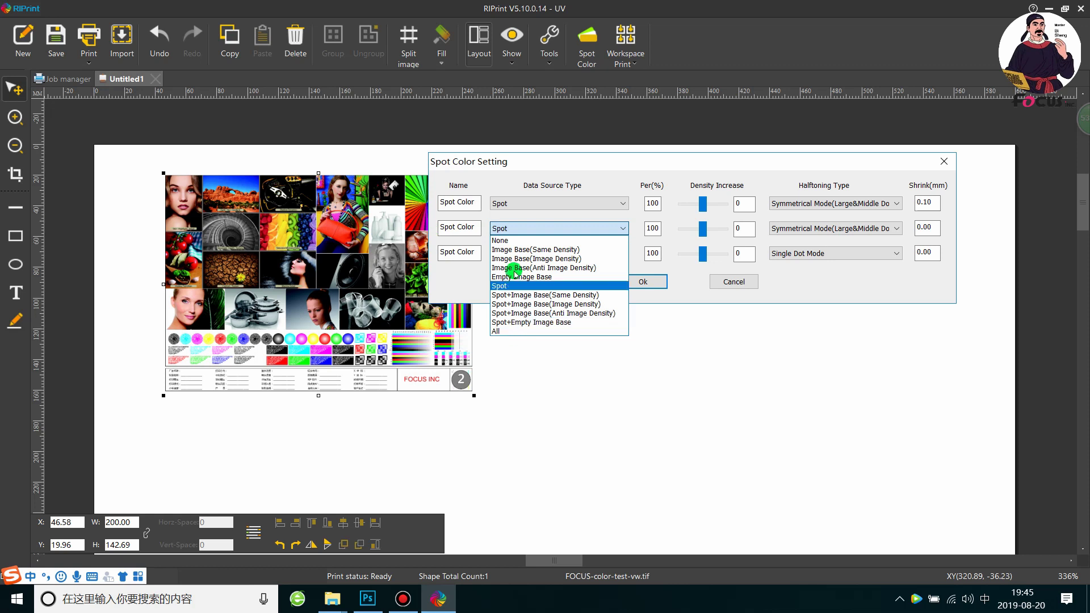
{"action": "left_click", "coordinate": [516, 243]}
{"action": "left_click", "coordinate": [516, 204]}
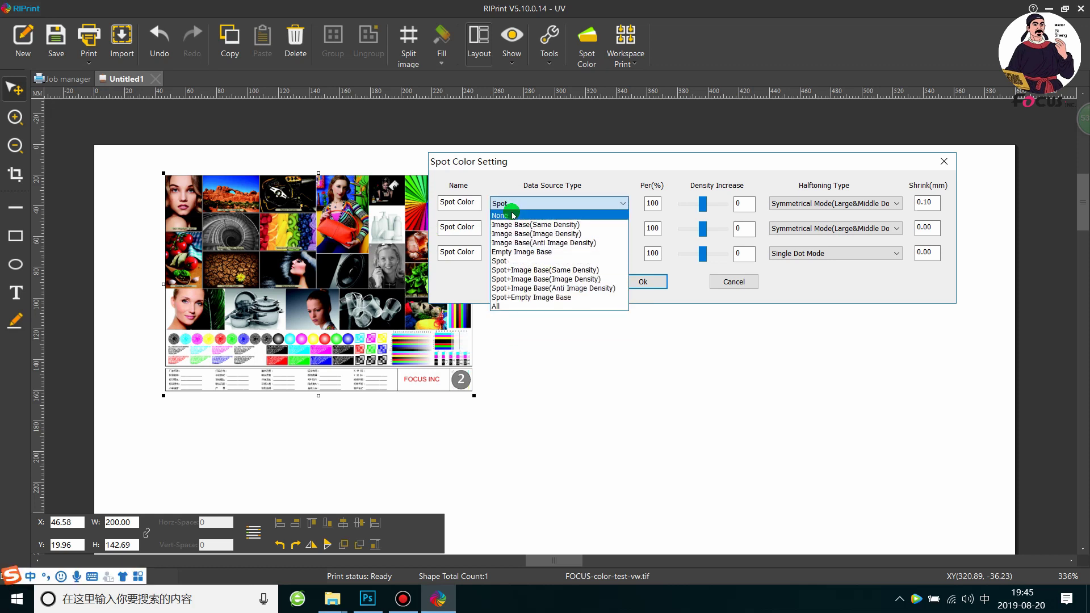
{"action": "left_click", "coordinate": [516, 215]}
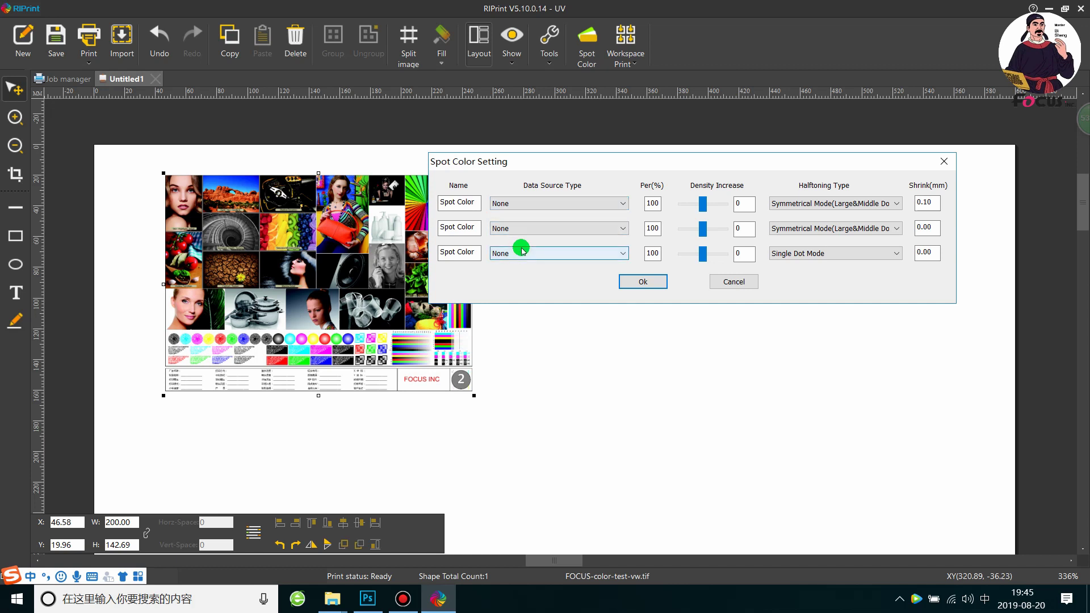
{"action": "left_click", "coordinate": [651, 286]}
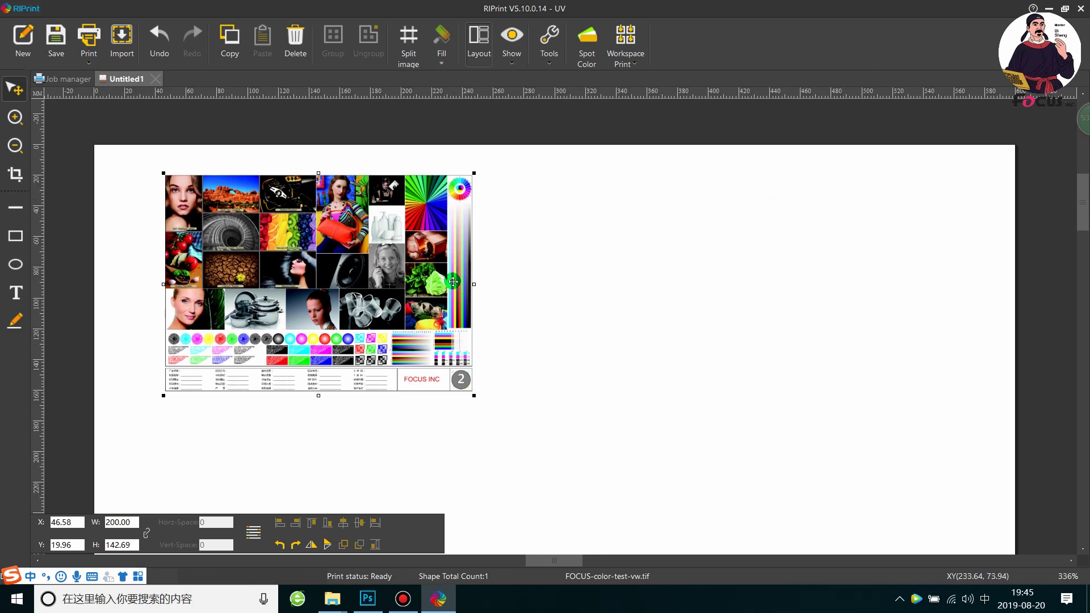
Step: Open the print settings and select the FOCUS_4_MK_720x720_8PASS_HARD_UV_INK solution
{"action": "left_click", "coordinate": [89, 41]}
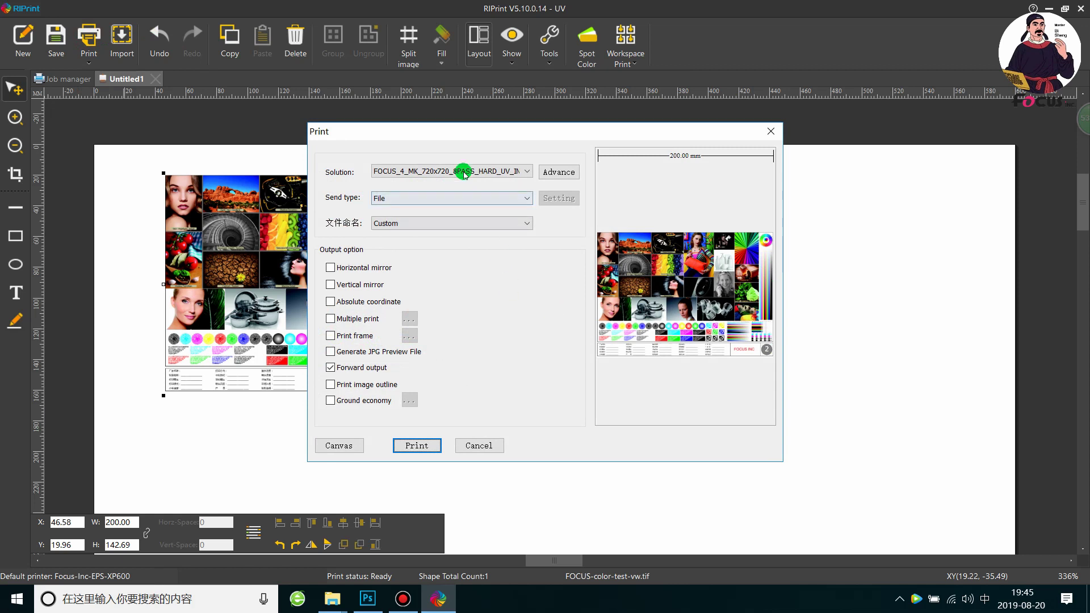
{"action": "left_click", "coordinate": [461, 168]}
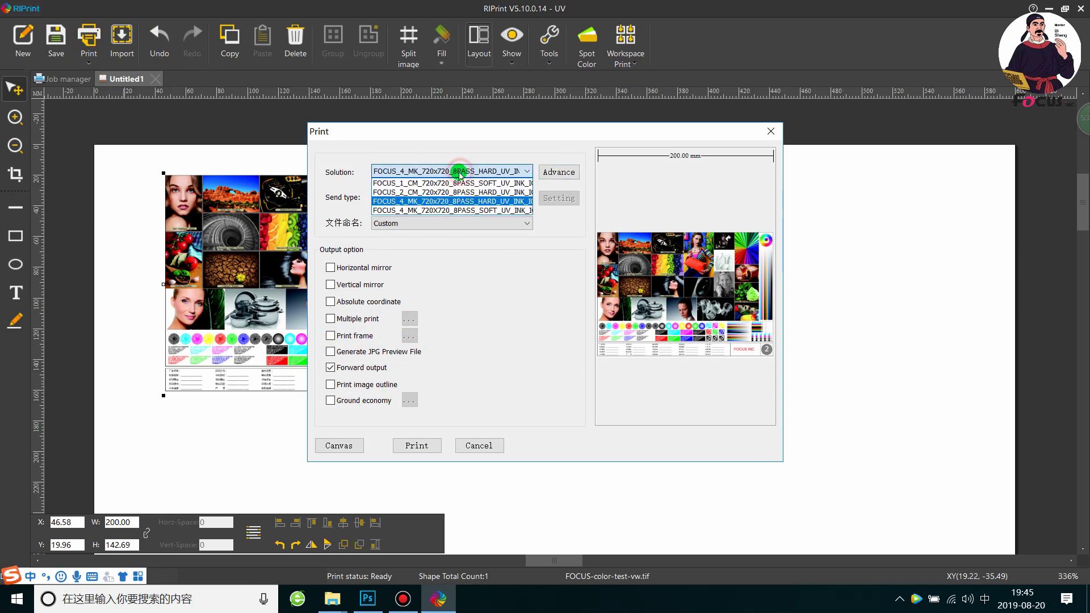
{"action": "left_click", "coordinate": [451, 200]}
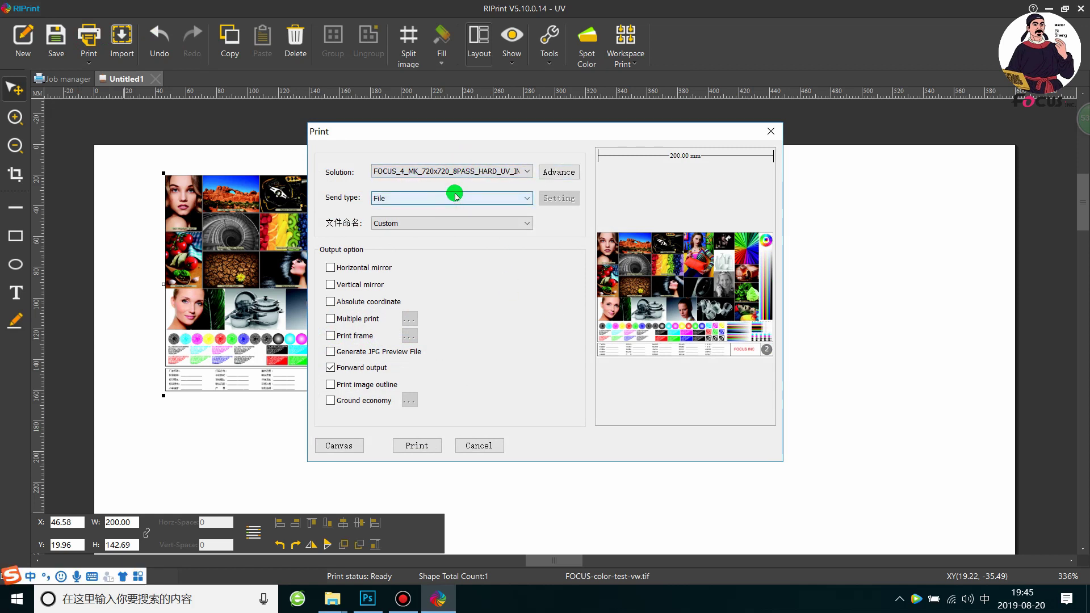
{"action": "left_click", "coordinate": [454, 168]}
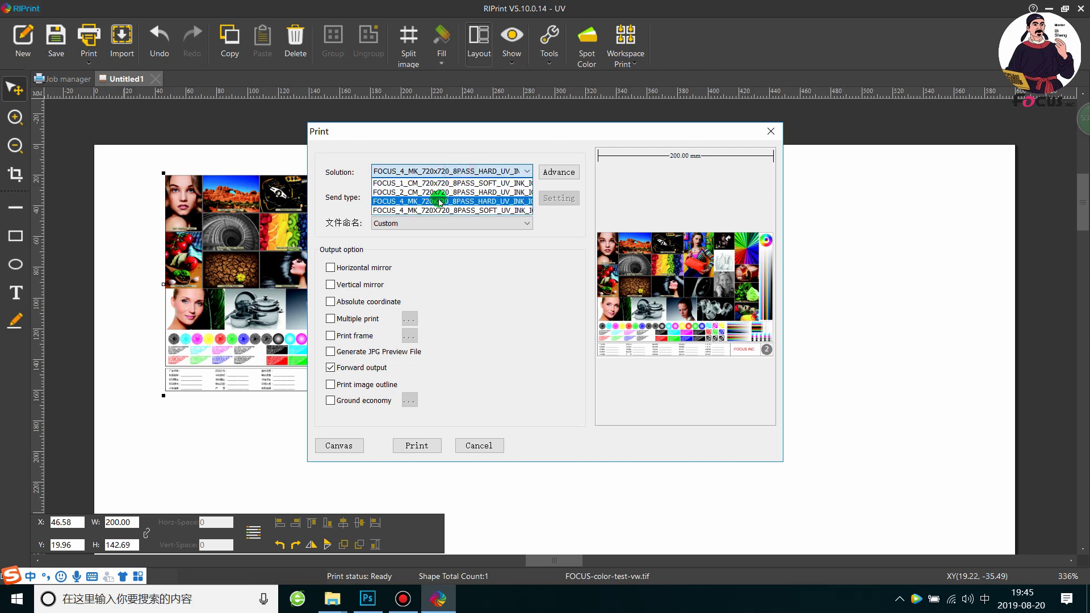
{"action": "left_click", "coordinate": [430, 202]}
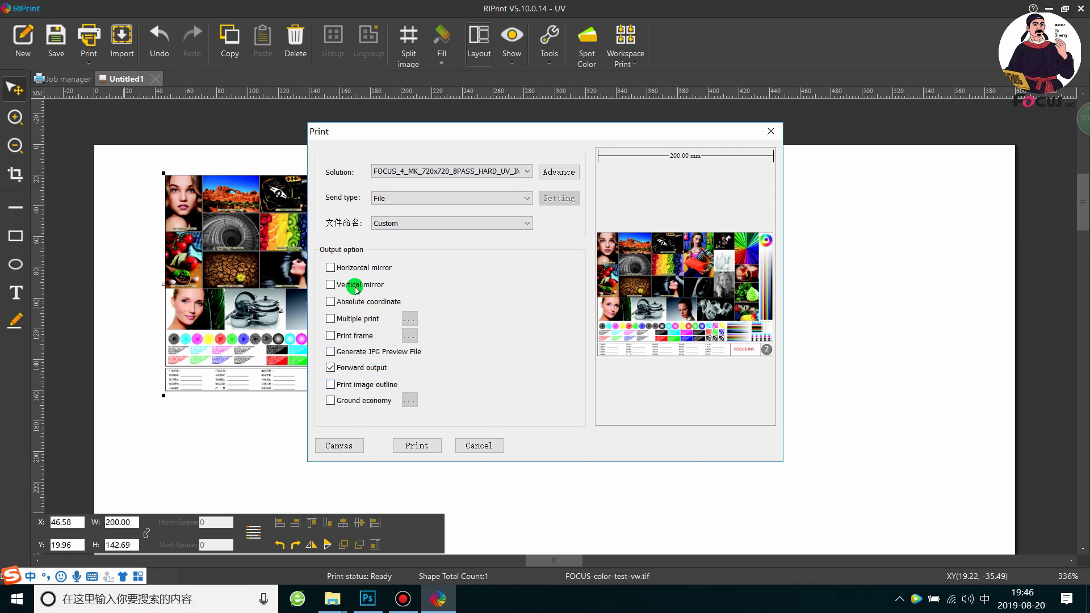
Step: Turn the vertical mirror output option on and back off
{"action": "left_click", "coordinate": [329, 284]}
{"action": "left_click", "coordinate": [329, 284]}
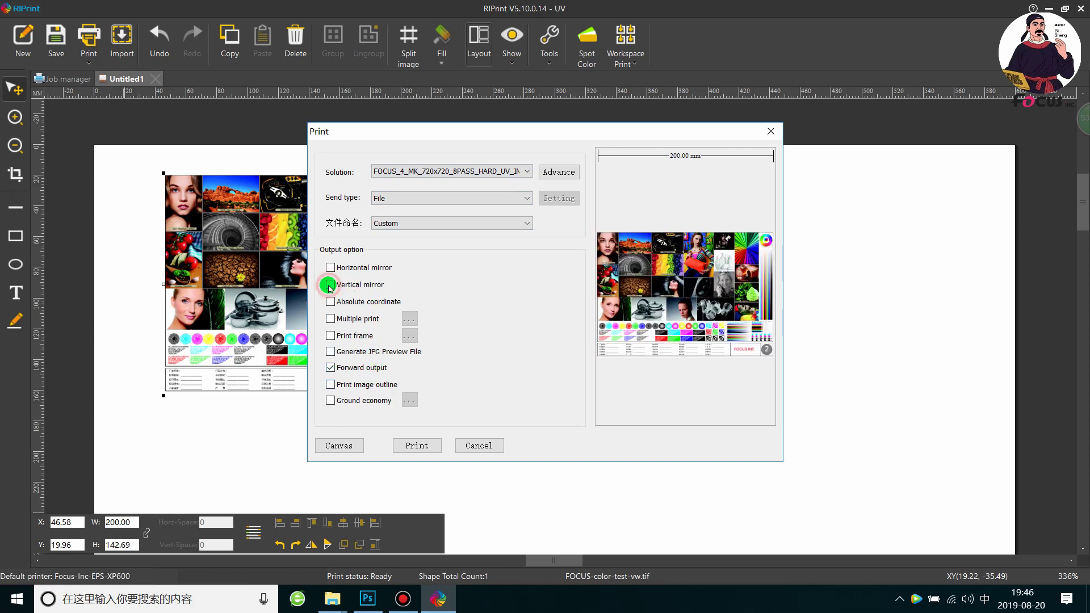
Step: Turn the horizontal mirror output option on and back off
{"action": "left_click", "coordinate": [330, 267]}
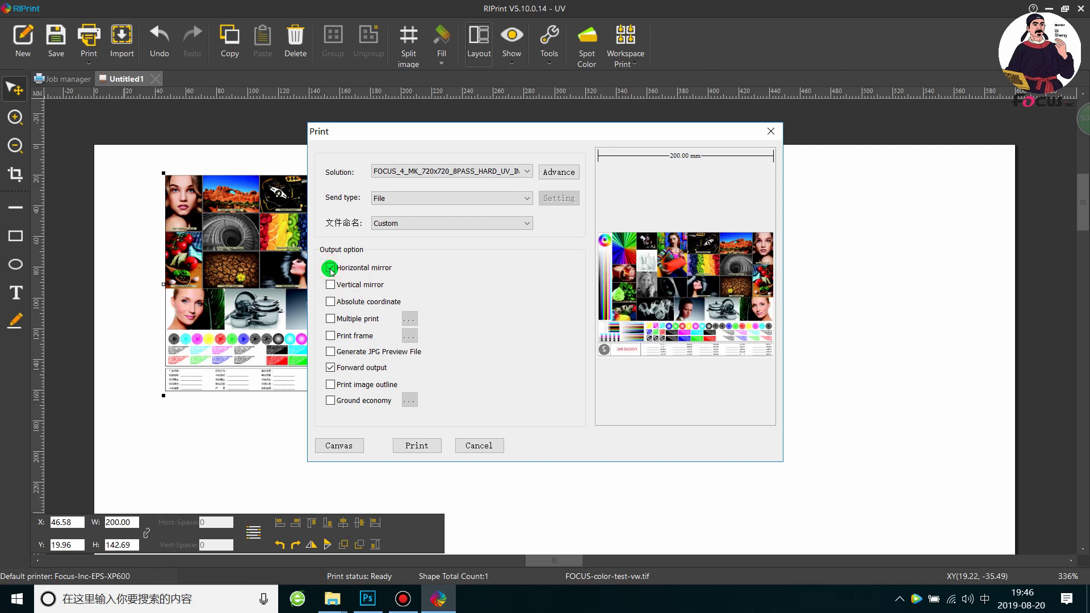
{"action": "left_click", "coordinate": [330, 268]}
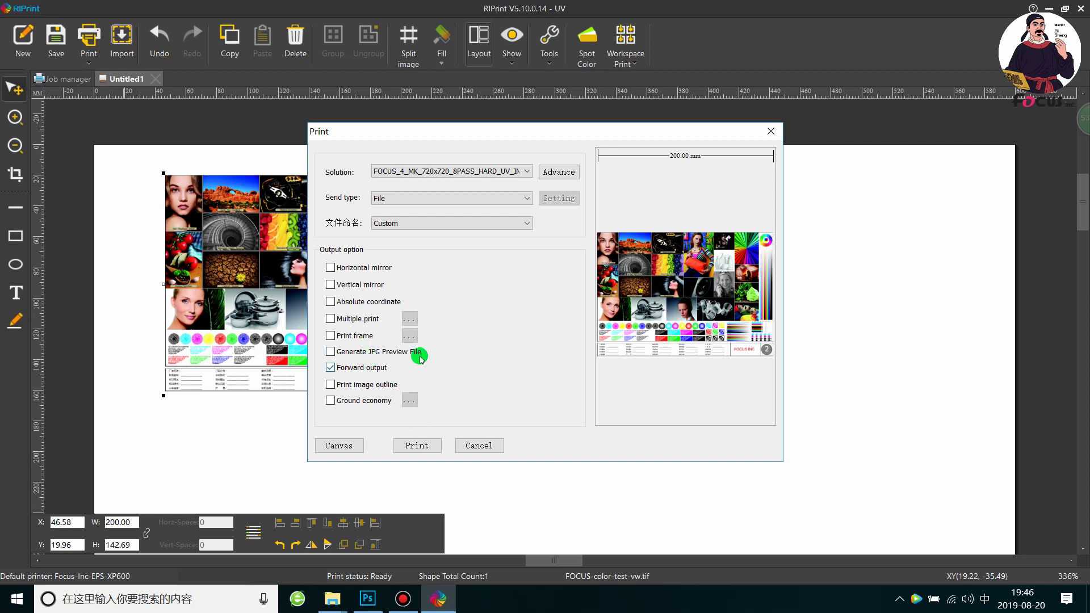
Step: Start the print output to file and choose the desktop folder (桌面) as the save location
{"action": "left_click", "coordinate": [429, 446]}
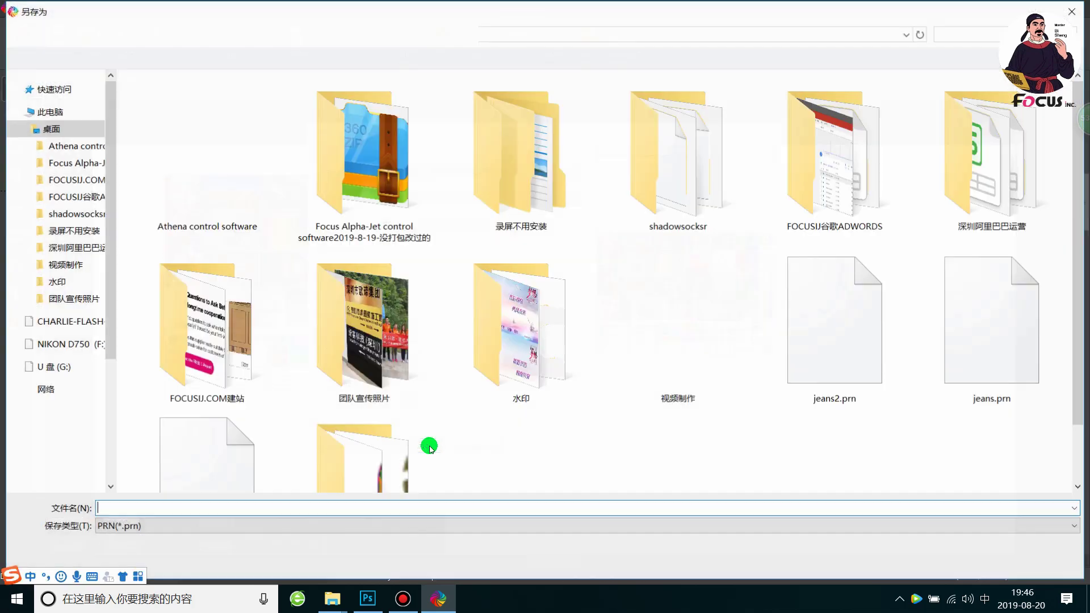
{"action": "scroll", "coordinate": [105, 298], "scroll_direction": "down", "scroll_amount": 4}
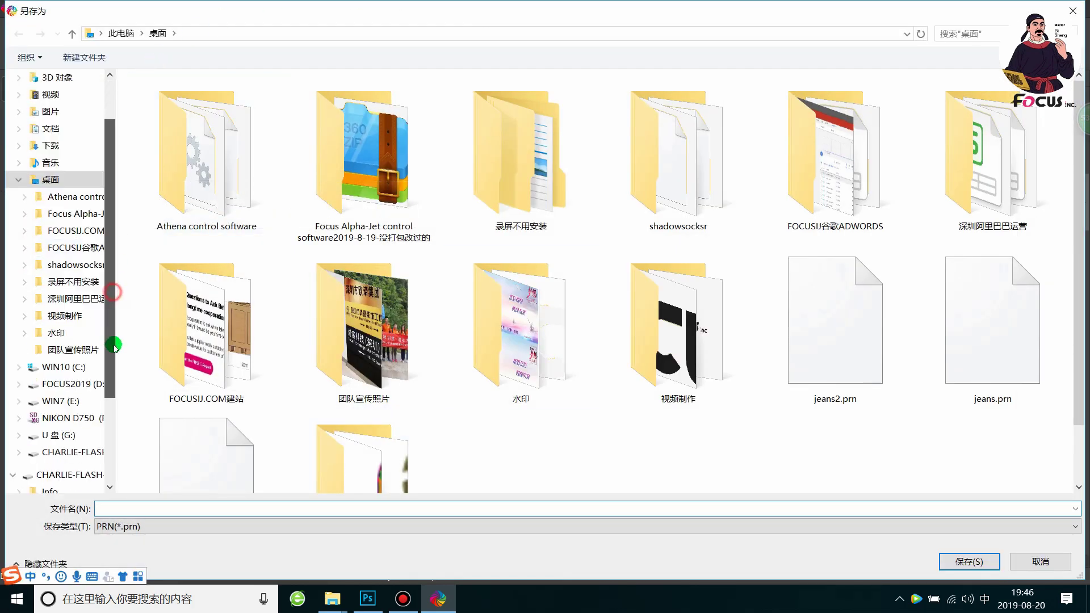
{"action": "left_click", "coordinate": [124, 511]}
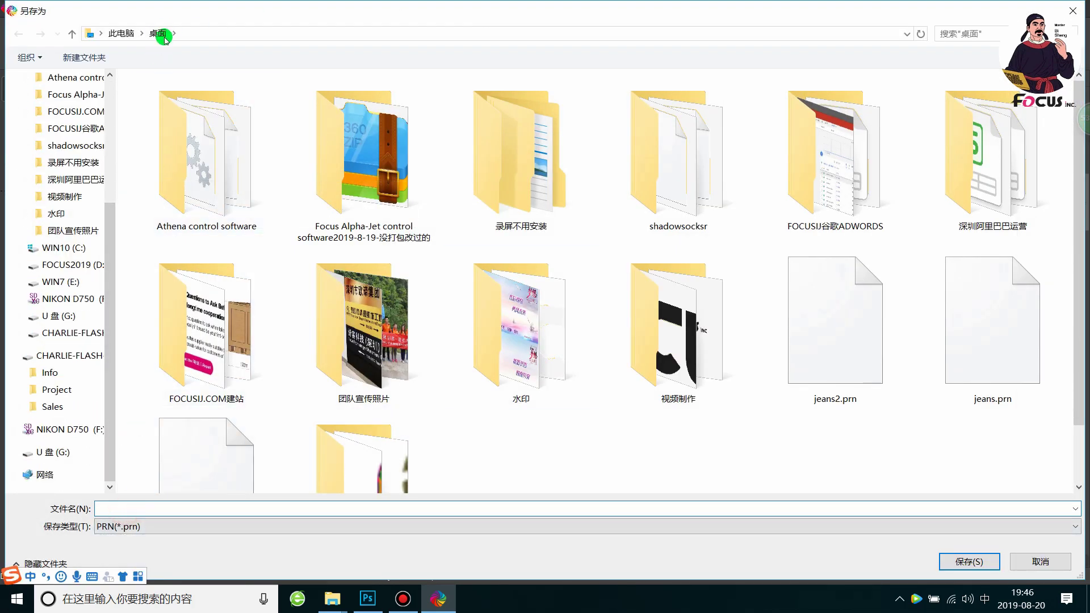
{"action": "left_click_drag", "start_coordinate": [104, 246], "coordinate": [108, 113]}
{"action": "left_click", "coordinate": [78, 250]}
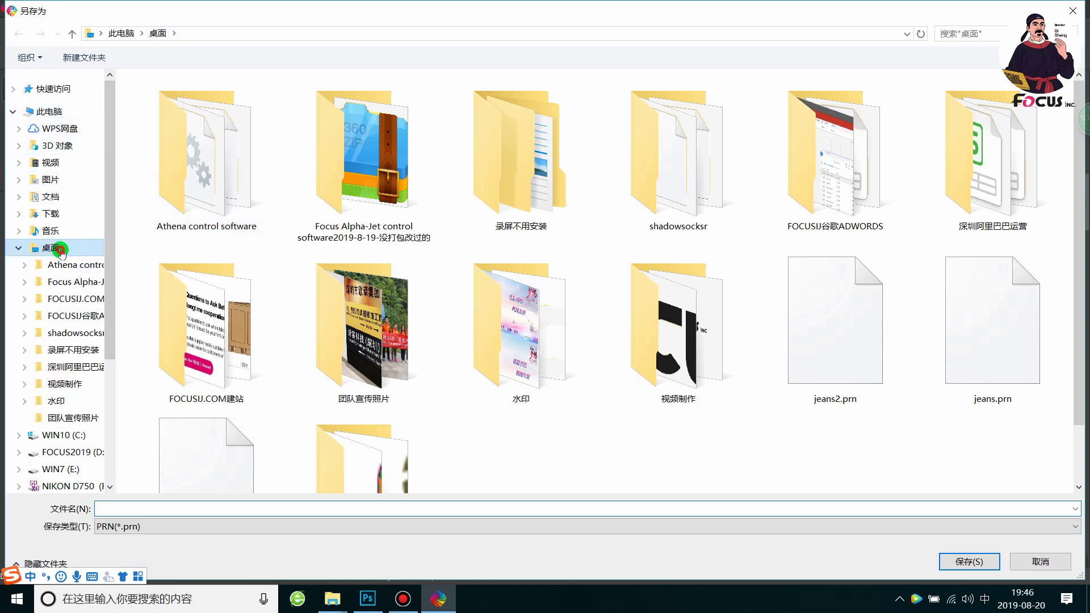
Step: Save the print file as Focus-cmyk-test in PRN format and minimise RIPrint once the job is processed
{"action": "left_click", "coordinate": [146, 507]}
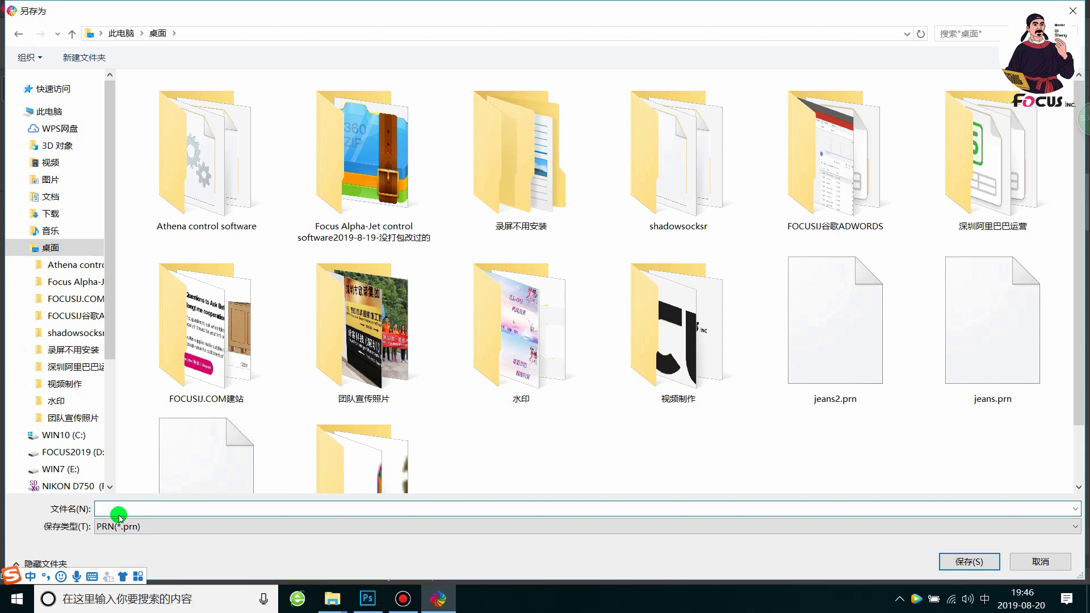
{"action": "type", "text": "Foc"}
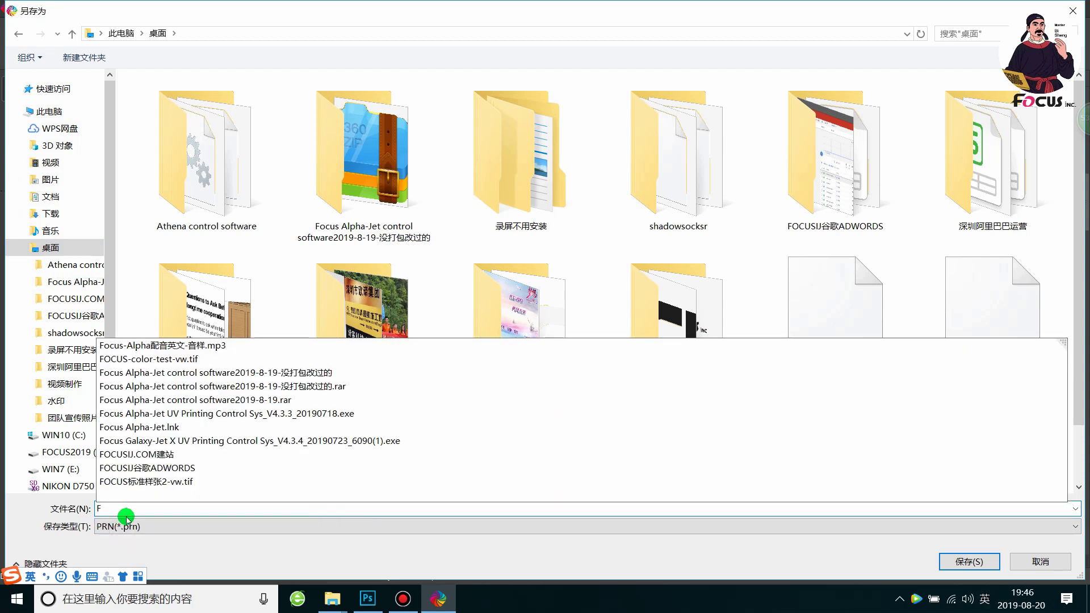
{"action": "key", "text": "shift"}
{"action": "type", "text": "us-"}
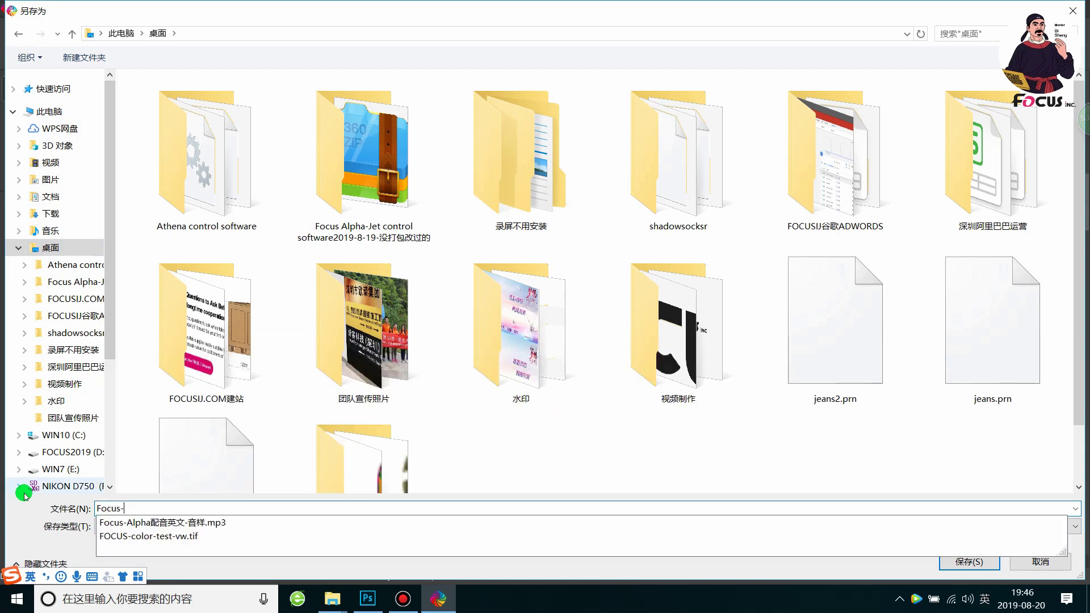
{"action": "type", "text": "cmyk-test"}
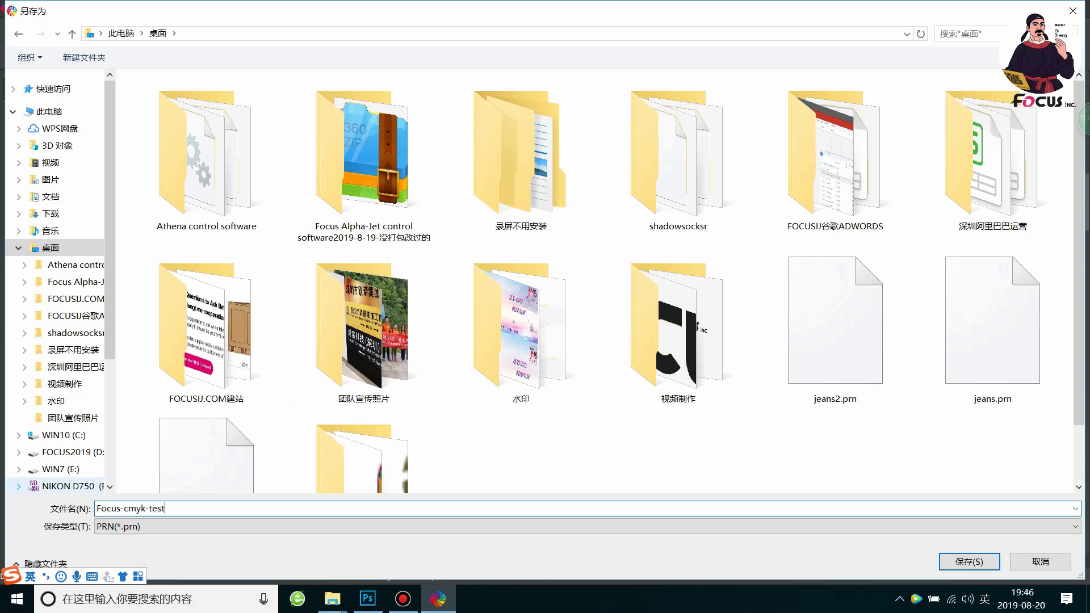
{"action": "key", "text": "Return"}
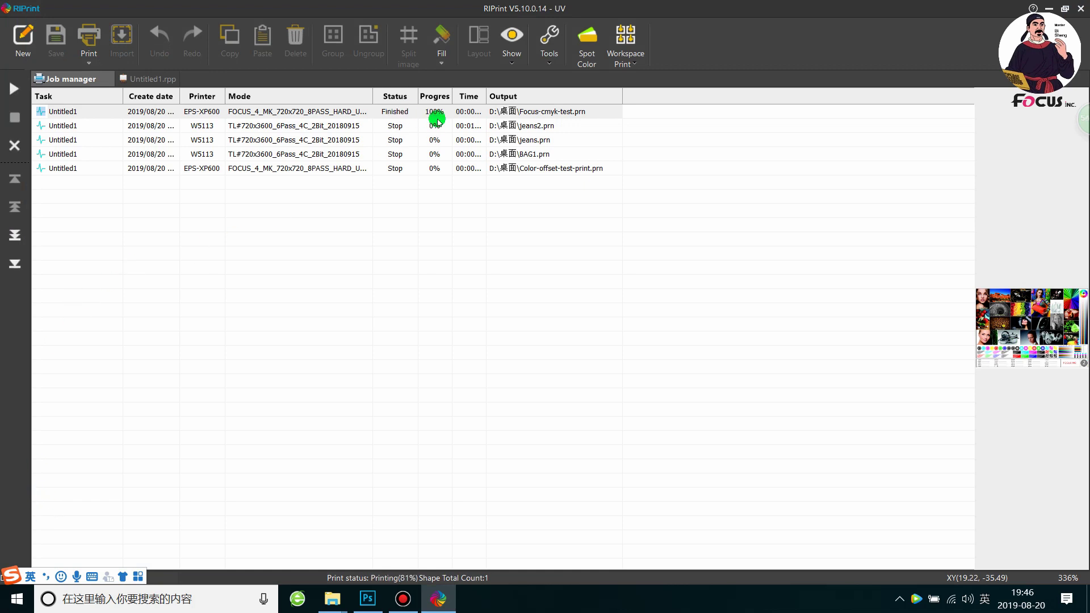
{"action": "left_click", "coordinate": [436, 114]}
{"action": "left_click", "coordinate": [1063, 10]}
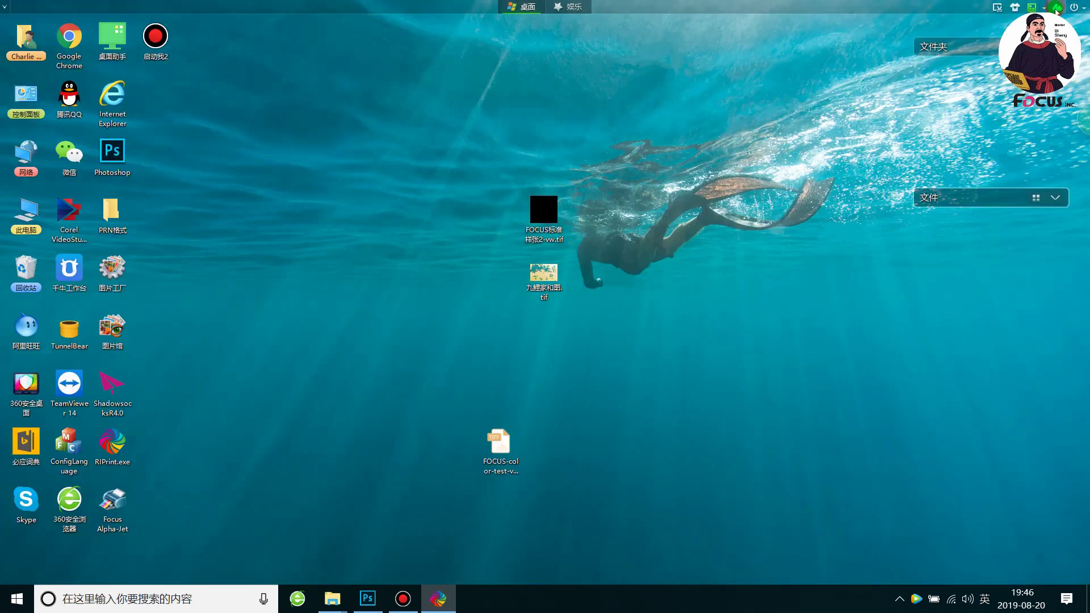
Step: Open the Focus Alpha-Jet control software from the desktop and close it again
{"action": "left_click", "coordinate": [113, 502]}
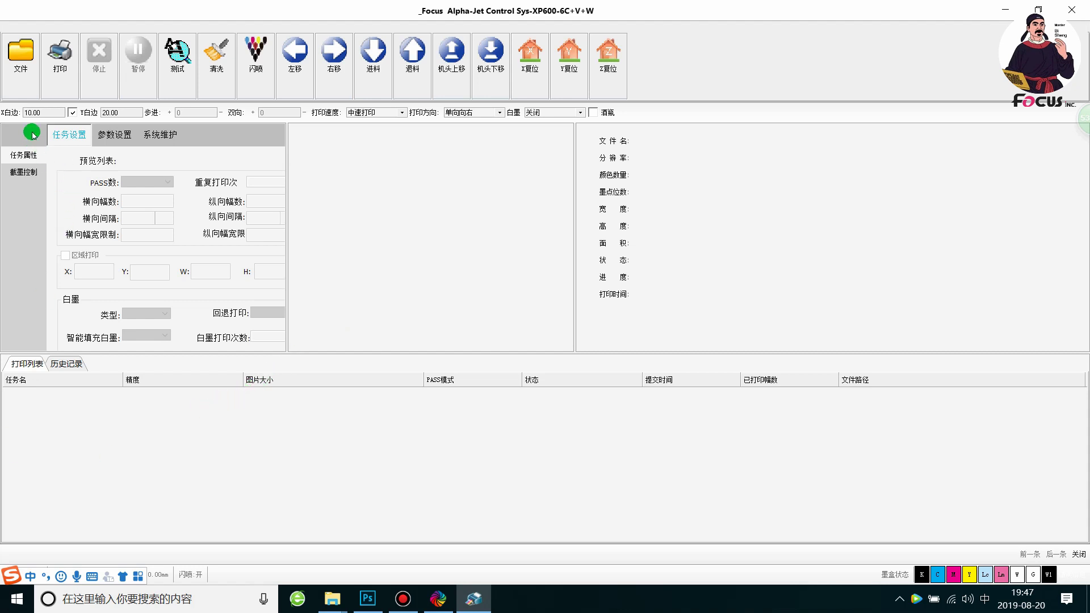
{"action": "left_click", "coordinate": [1072, 9]}
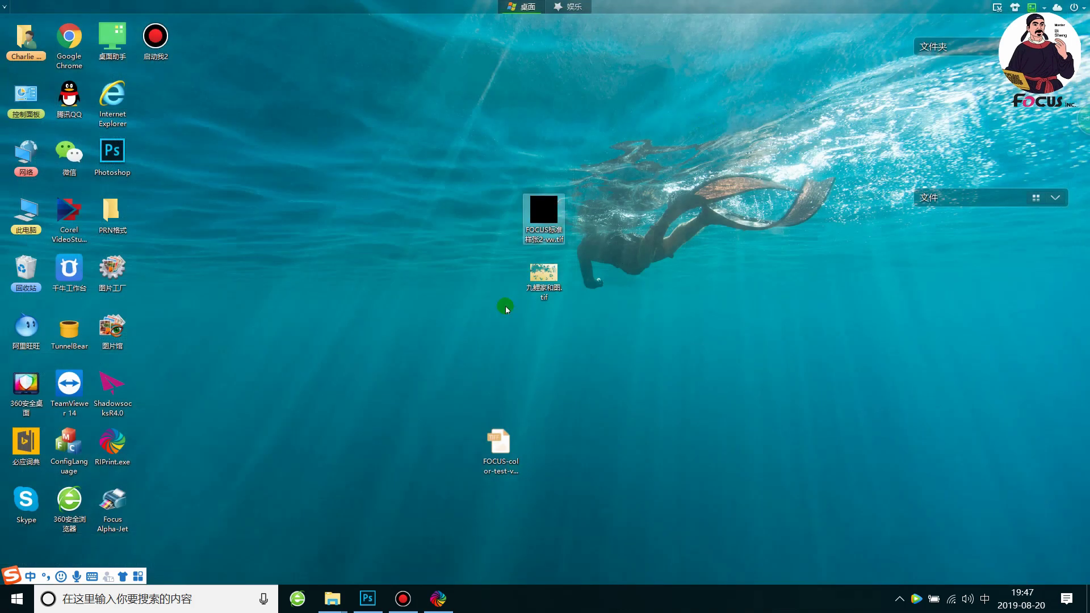
Step: Set the Focus Alpha-Jet language to English with the ConfigLanguage tool in its program folder and launch the control software
{"action": "right_click", "coordinate": [118, 506]}
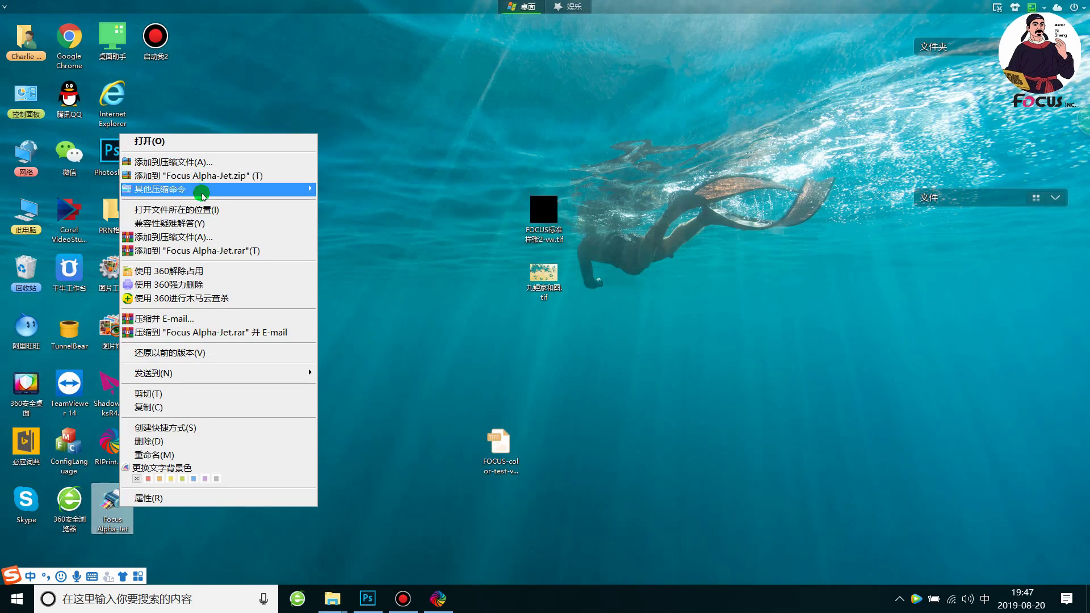
{"action": "left_click", "coordinate": [338, 214]}
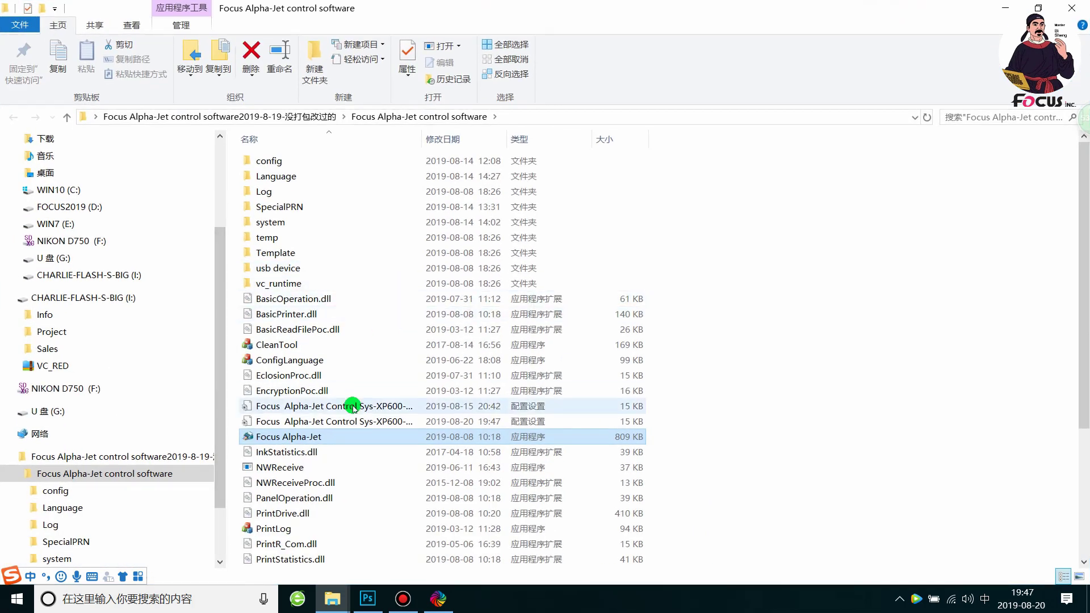
{"action": "double_click", "coordinate": [292, 358]}
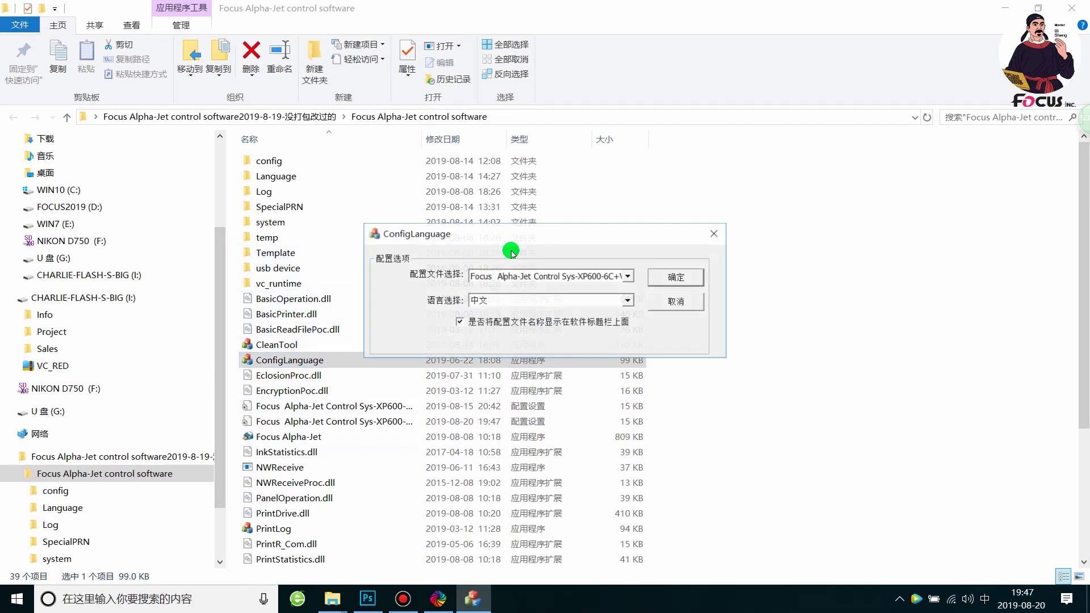
{"action": "left_click", "coordinate": [518, 300]}
{"action": "left_click", "coordinate": [510, 324]}
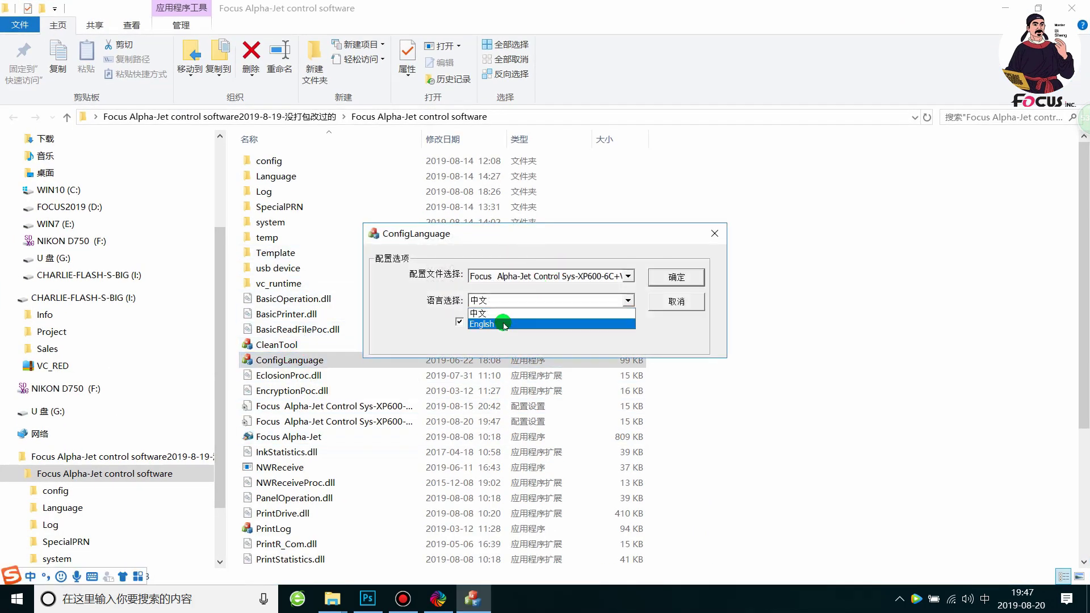
{"action": "left_click", "coordinate": [678, 272]}
{"action": "scroll", "coordinate": [350, 401], "scroll_direction": "down", "scroll_amount": 4}
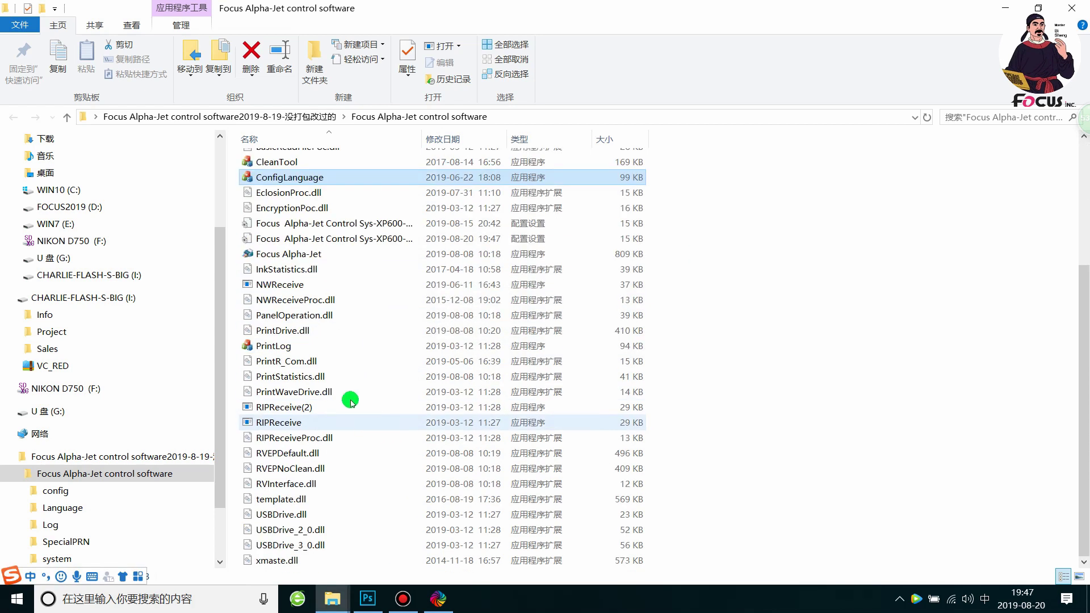
{"action": "double_click", "coordinate": [293, 252]}
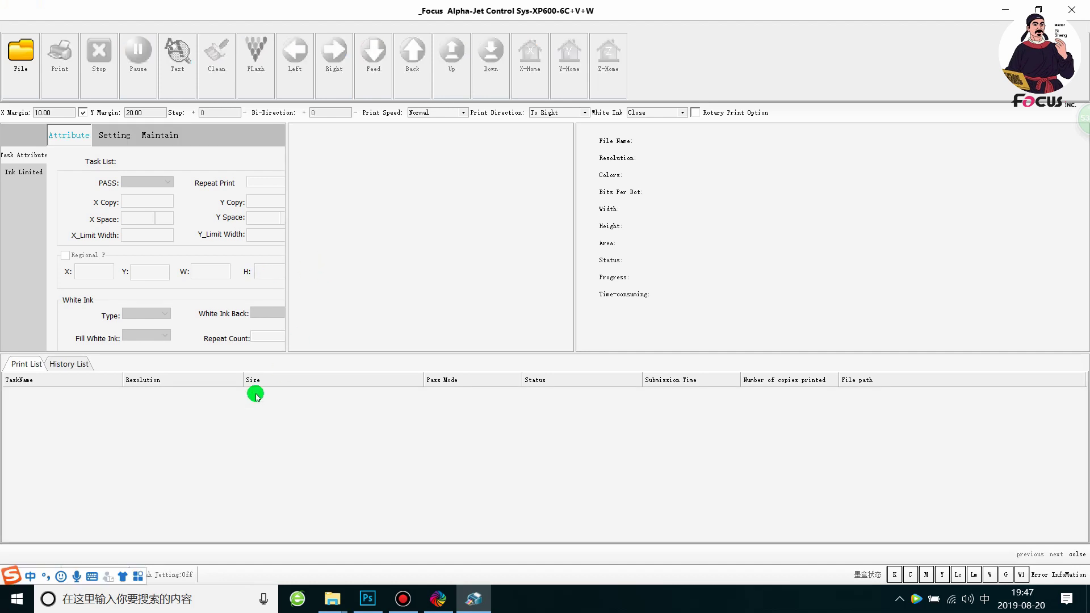
Step: Load the Focus-cmyk-test print file from the desktop into the print list
{"action": "left_click", "coordinate": [21, 65]}
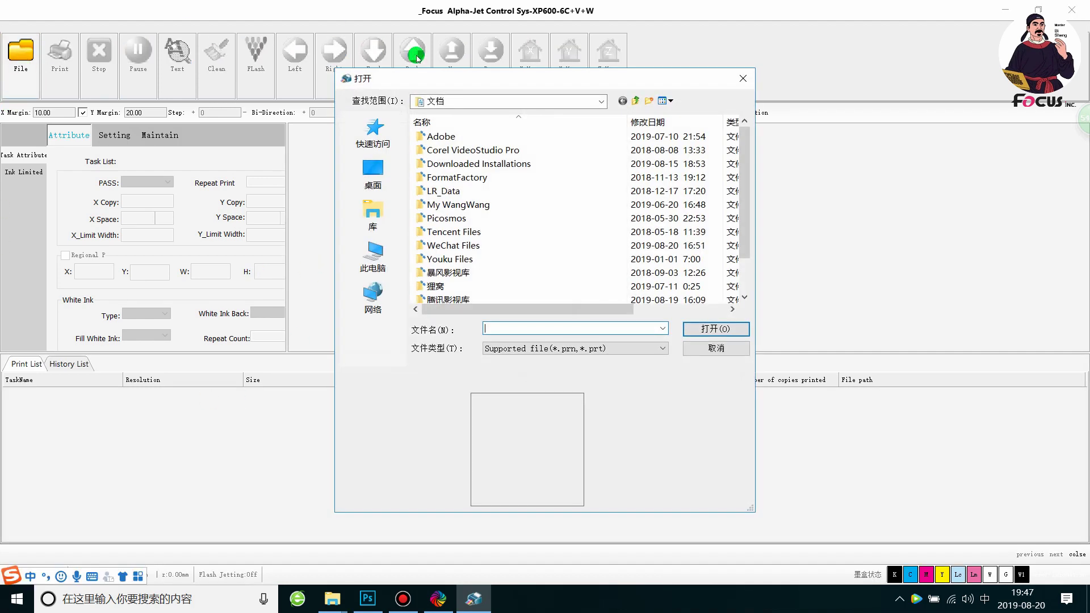
{"action": "scroll", "coordinate": [440, 185], "scroll_direction": "down", "scroll_amount": 1}
{"action": "scroll", "coordinate": [441, 185], "scroll_direction": "up", "scroll_amount": 1}
{"action": "left_click", "coordinate": [374, 168]}
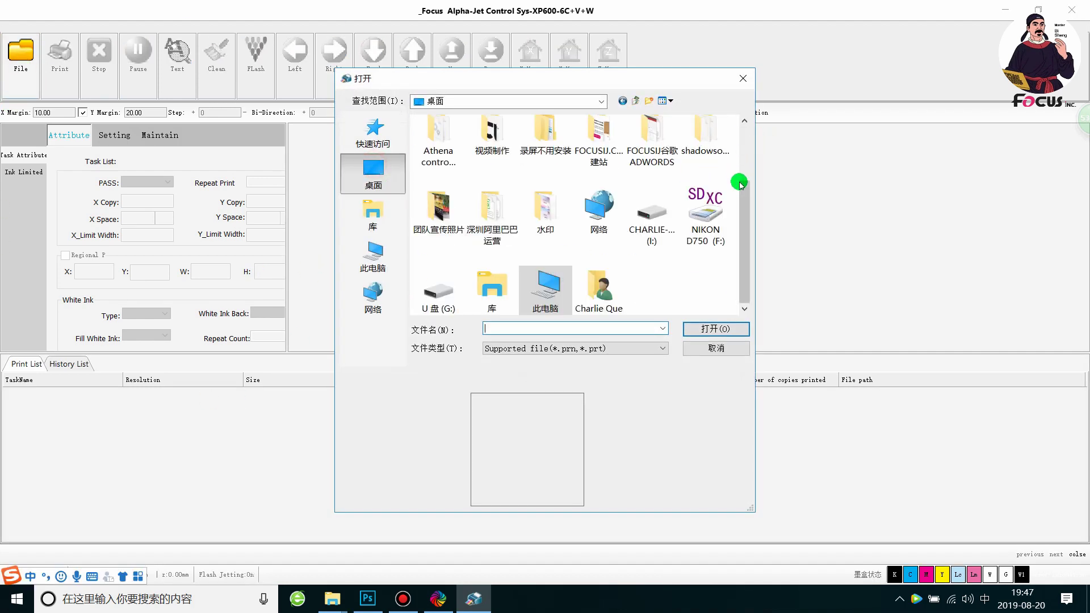
{"action": "left_click_drag", "start_coordinate": [745, 215], "coordinate": [747, 126]}
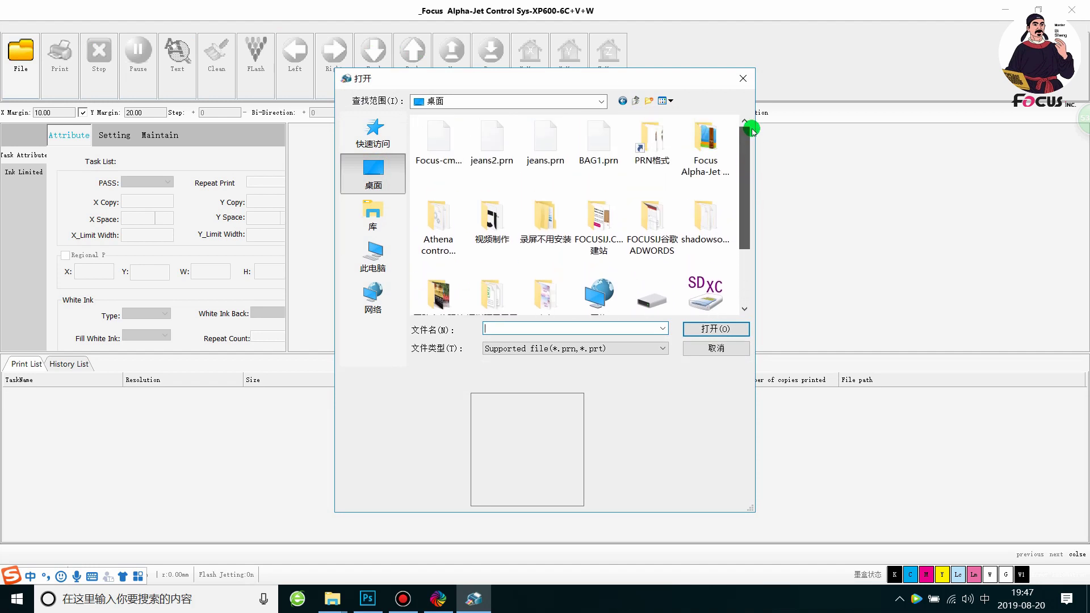
{"action": "left_click", "coordinate": [440, 155]}
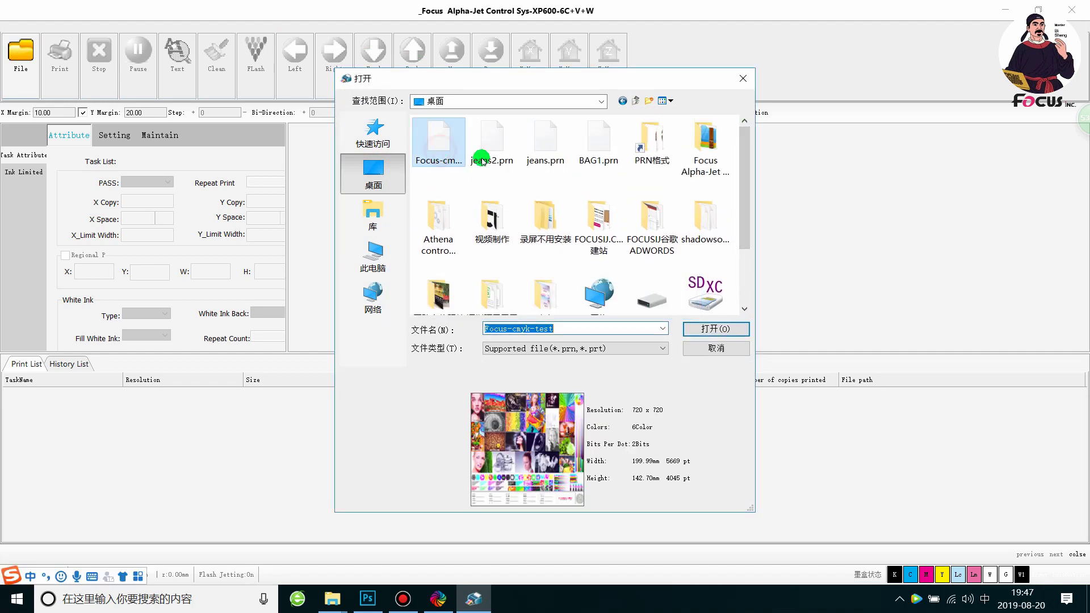
{"action": "left_click", "coordinate": [709, 326]}
{"action": "left_click", "coordinate": [396, 390]}
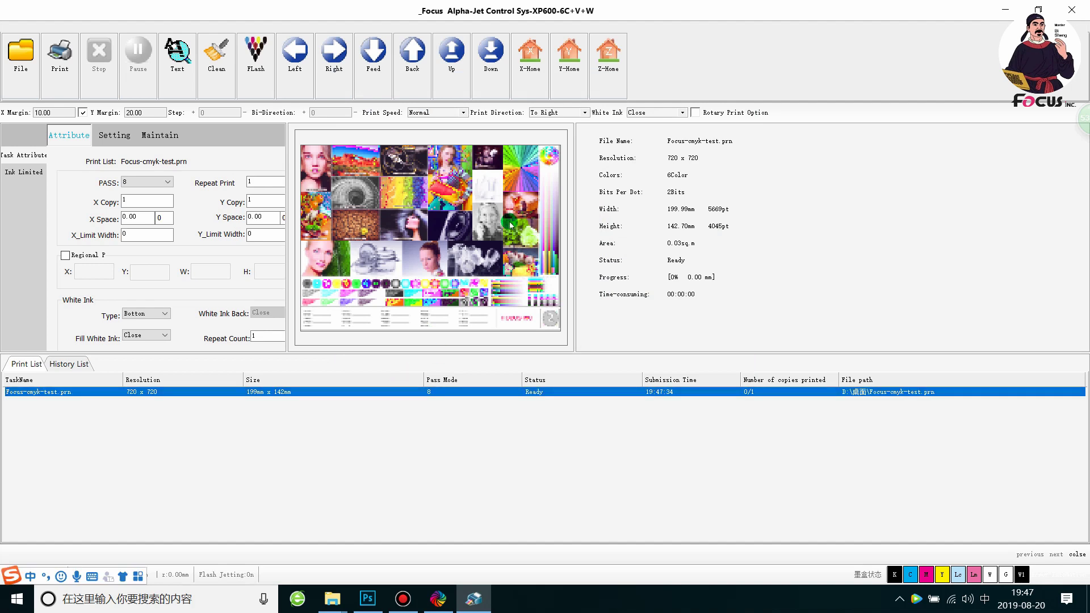
{"action": "left_click", "coordinate": [402, 589]}
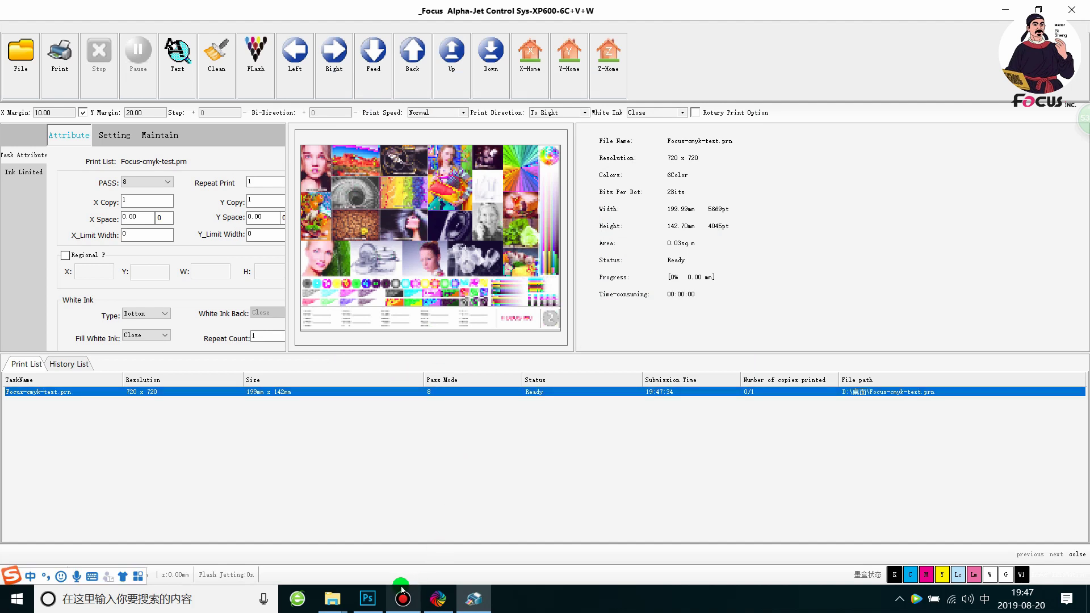
{"action": "left_click", "coordinate": [371, 606]}
{"action": "left_click", "coordinate": [371, 607]}
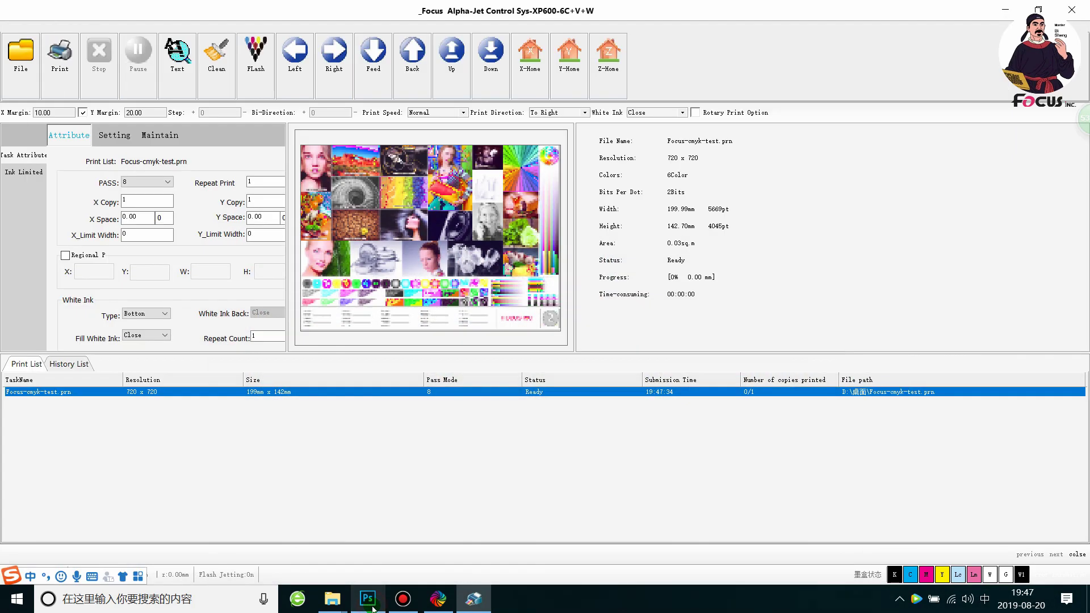
{"action": "left_click", "coordinate": [371, 607]}
{"action": "left_click", "coordinate": [372, 606]}
{"action": "left_click", "coordinate": [372, 607]}
{"action": "left_click", "coordinate": [372, 606]}
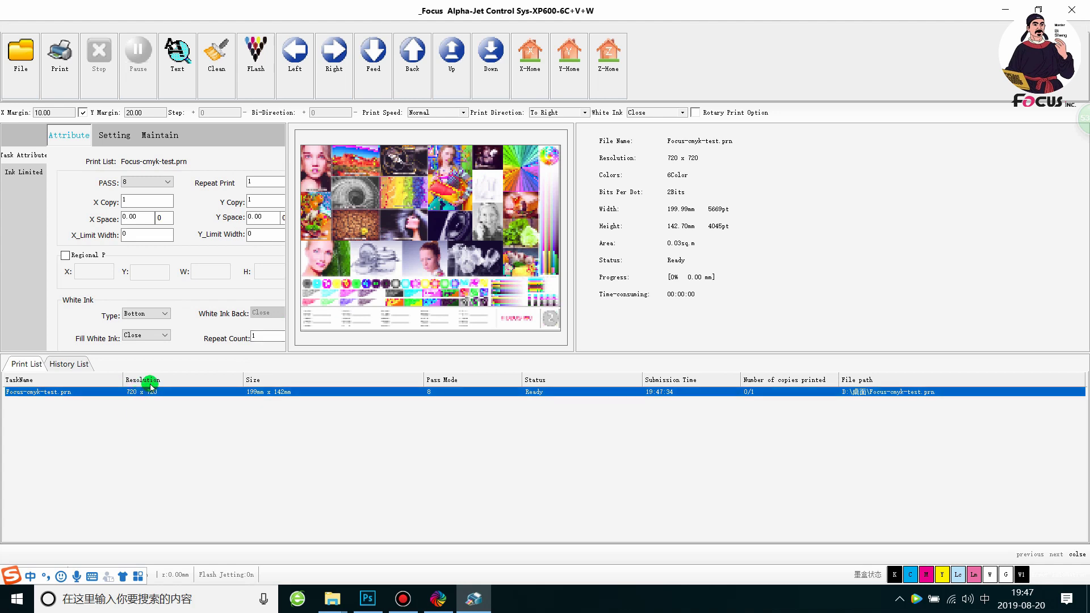
Step: Enlarge the task attribute and preview area slightly and examine the X margin and Y margin settings
{"action": "left_click_drag", "start_coordinate": [293, 361], "coordinate": [292, 390]}
{"action": "left_click_drag", "start_coordinate": [58, 112], "coordinate": [5, 112]}
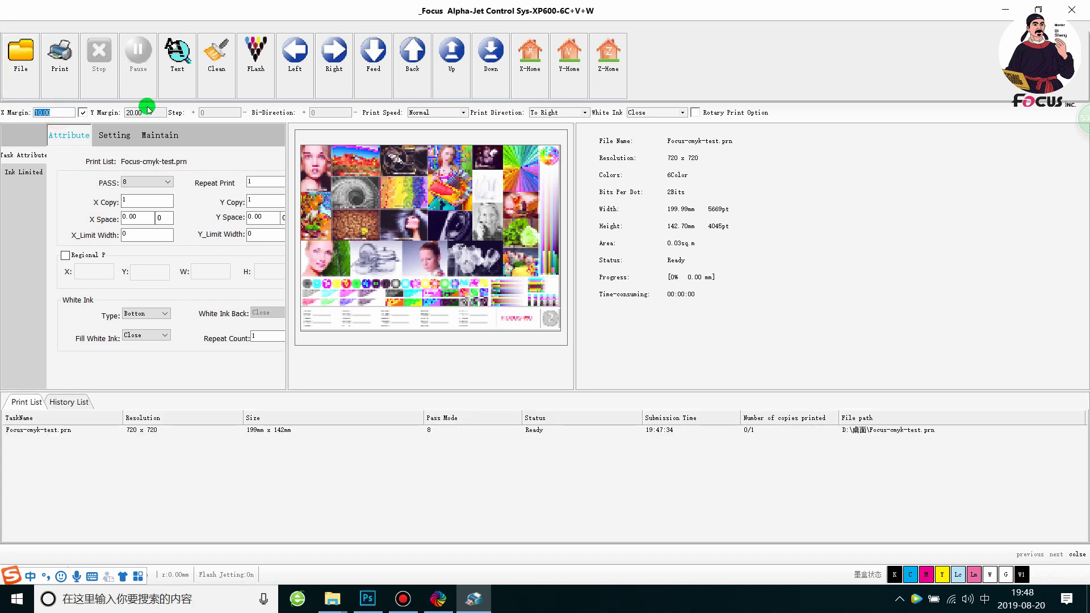
{"action": "left_click", "coordinate": [64, 112]}
{"action": "left_click_drag", "start_coordinate": [64, 112], "coordinate": [21, 112]}
{"action": "left_click_drag", "start_coordinate": [146, 112], "coordinate": [82, 111]}
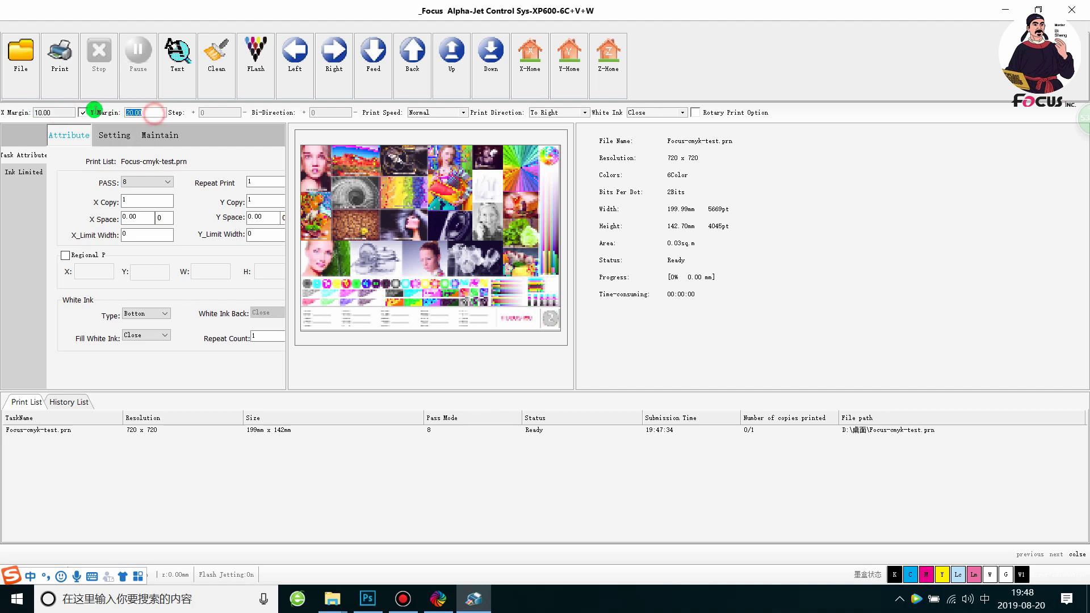
{"action": "left_click", "coordinate": [150, 112]}
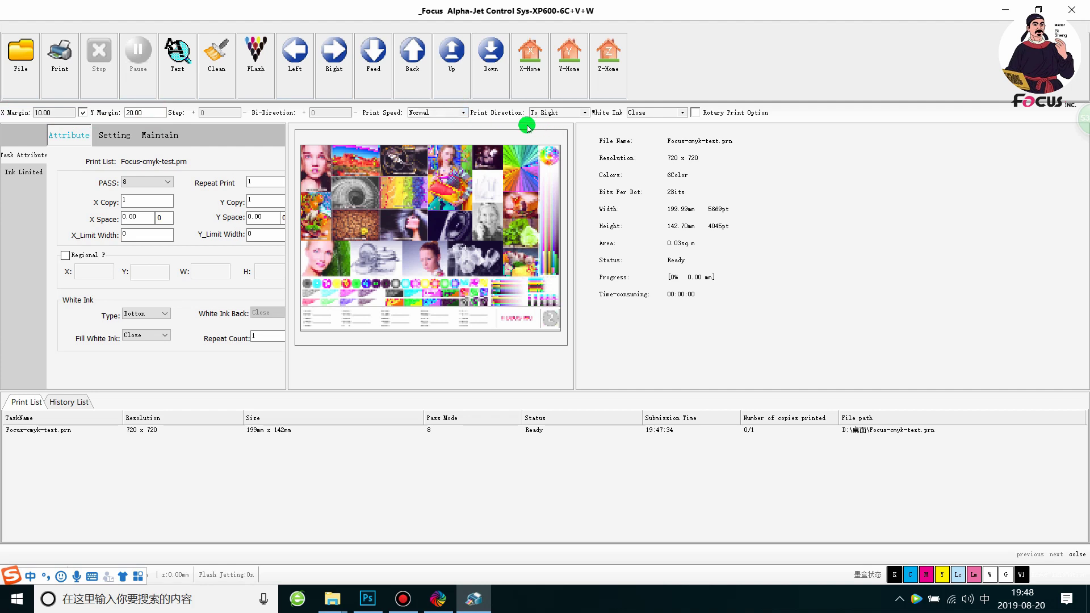
Step: Choose To Right as the print direction and Close as the white ink option
{"action": "left_click", "coordinate": [565, 114]}
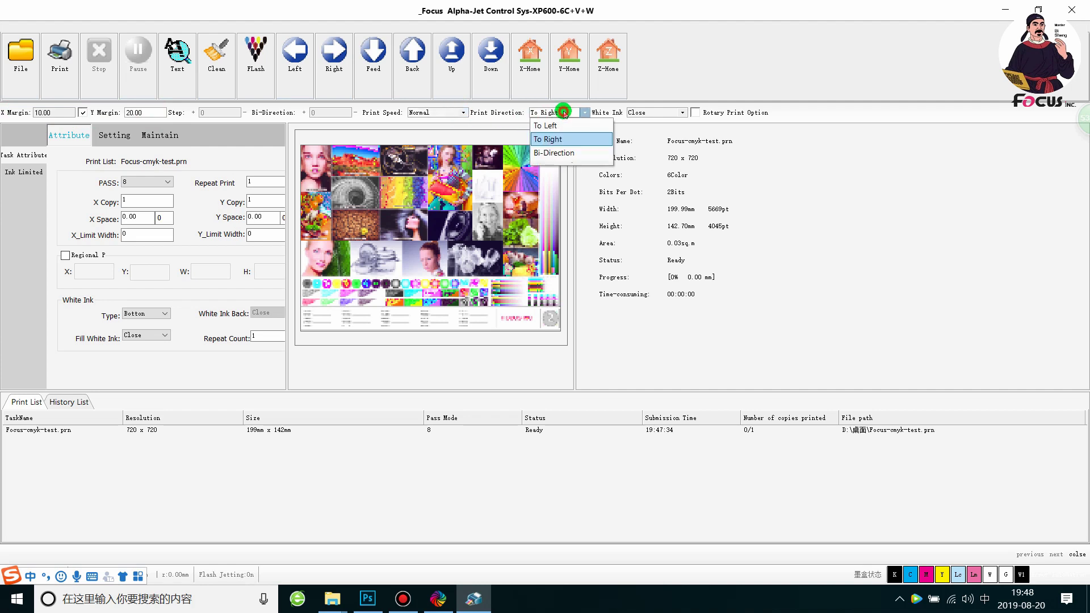
{"action": "left_click", "coordinate": [561, 144]}
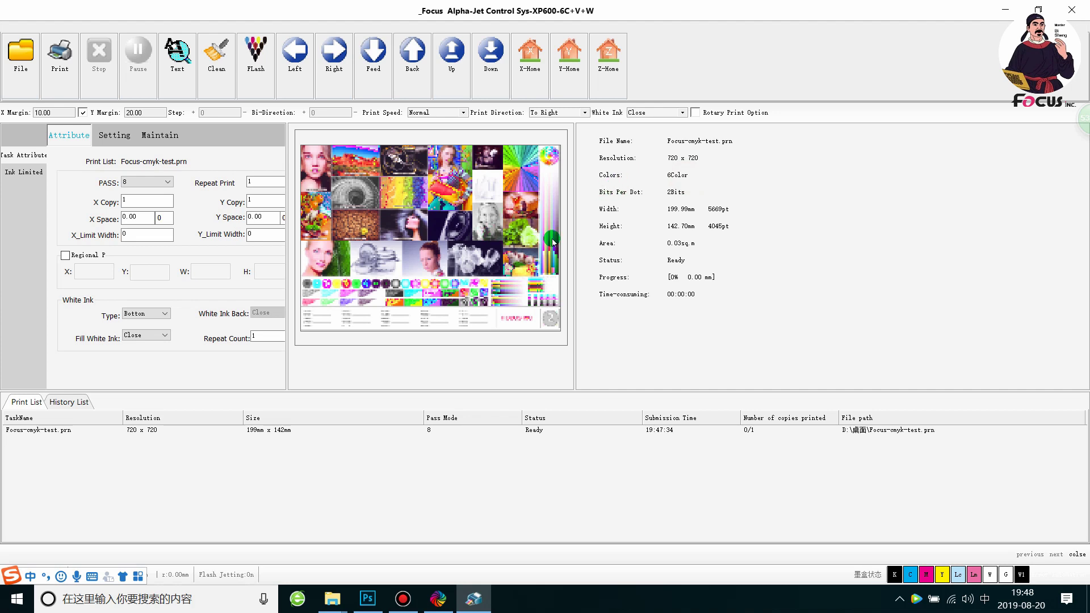
{"action": "left_click", "coordinate": [681, 112]}
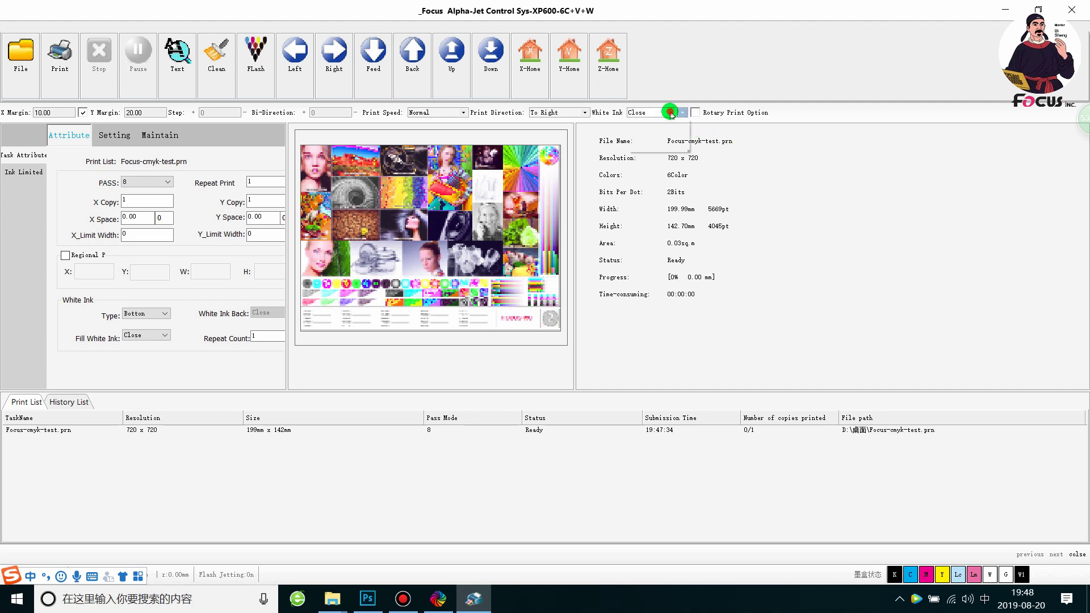
{"action": "left_click", "coordinate": [663, 130]}
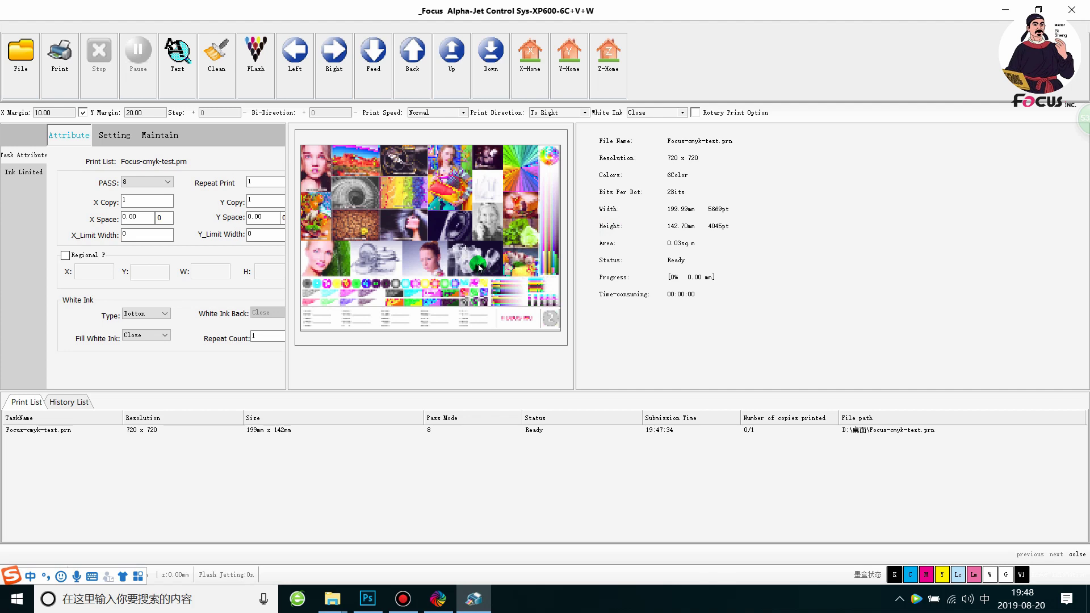
Step: Widen the task attribute area for the Focus-cmyk-test.prn job and choose 8 as its PASS value
{"action": "left_click", "coordinate": [205, 434]}
{"action": "left_click_drag", "start_coordinate": [286, 312], "coordinate": [358, 312]}
{"action": "left_click", "coordinate": [340, 432]}
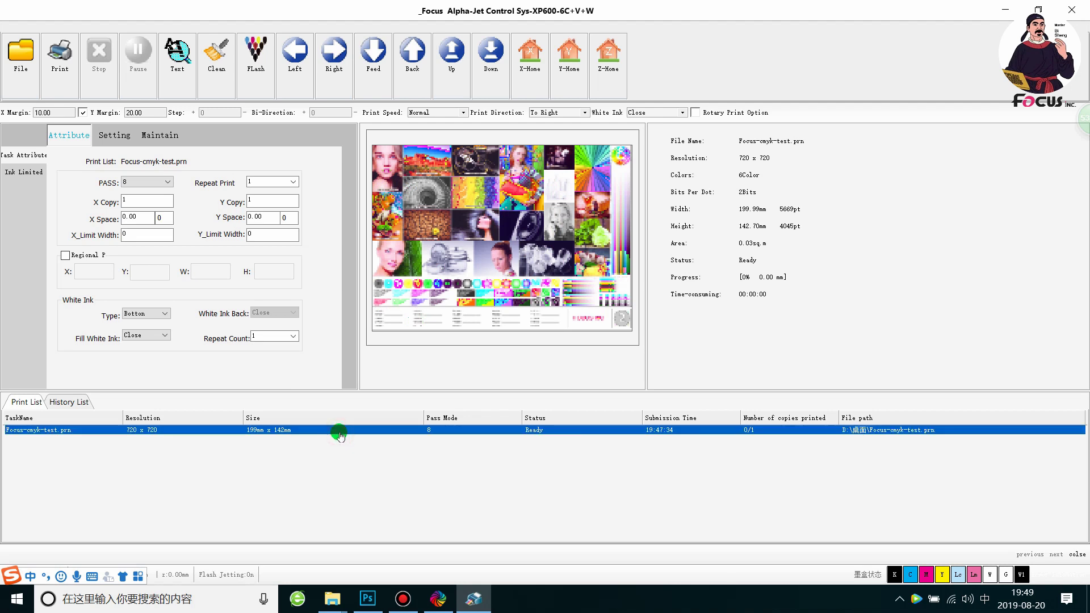
{"action": "left_click", "coordinate": [134, 183]}
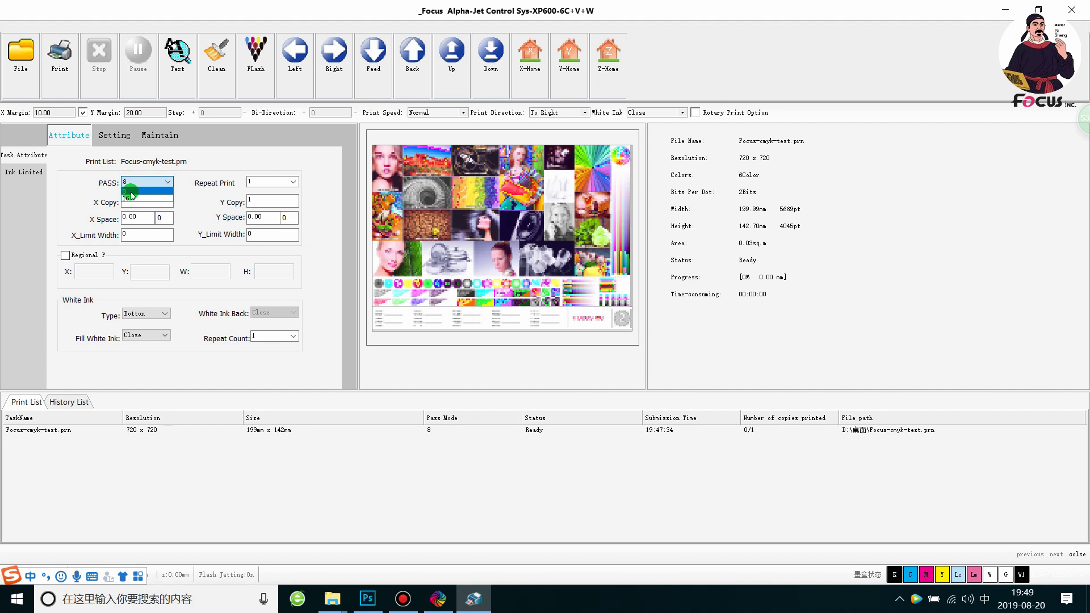
{"action": "left_click", "coordinate": [129, 192]}
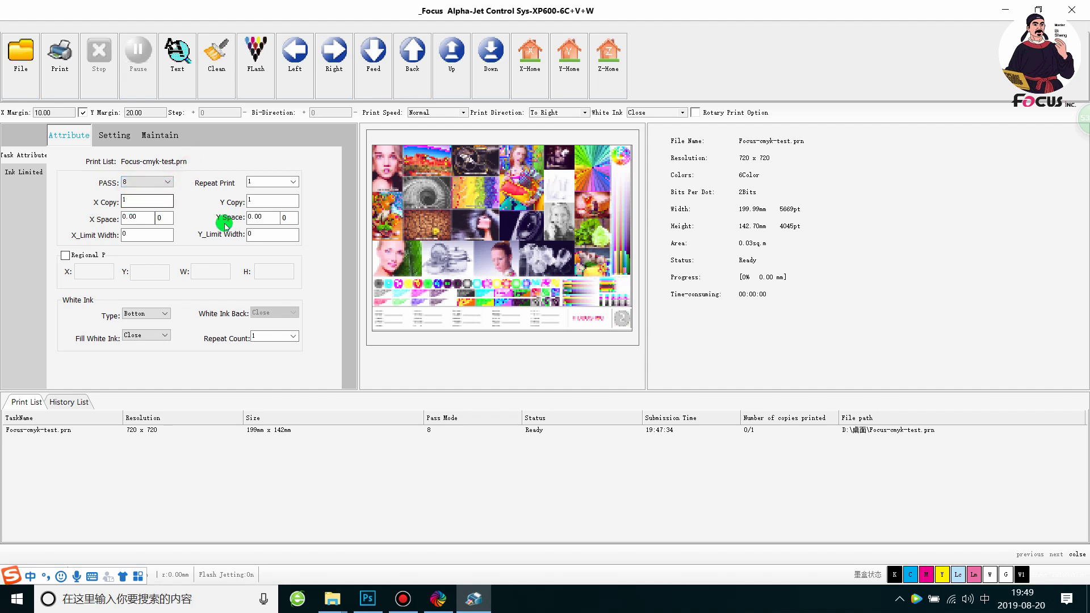
Step: Try regional printing by resizing the region on the preview from its corner, turn it off and check the white ink type options
{"action": "left_click", "coordinate": [66, 256]}
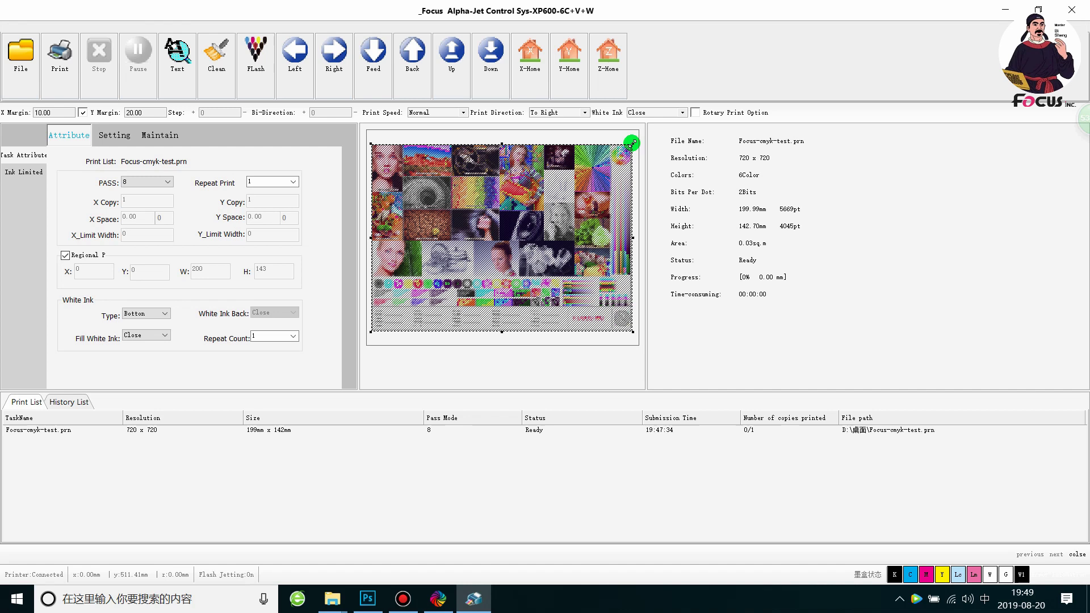
{"action": "left_click_drag", "start_coordinate": [632, 144], "coordinate": [566, 232]}
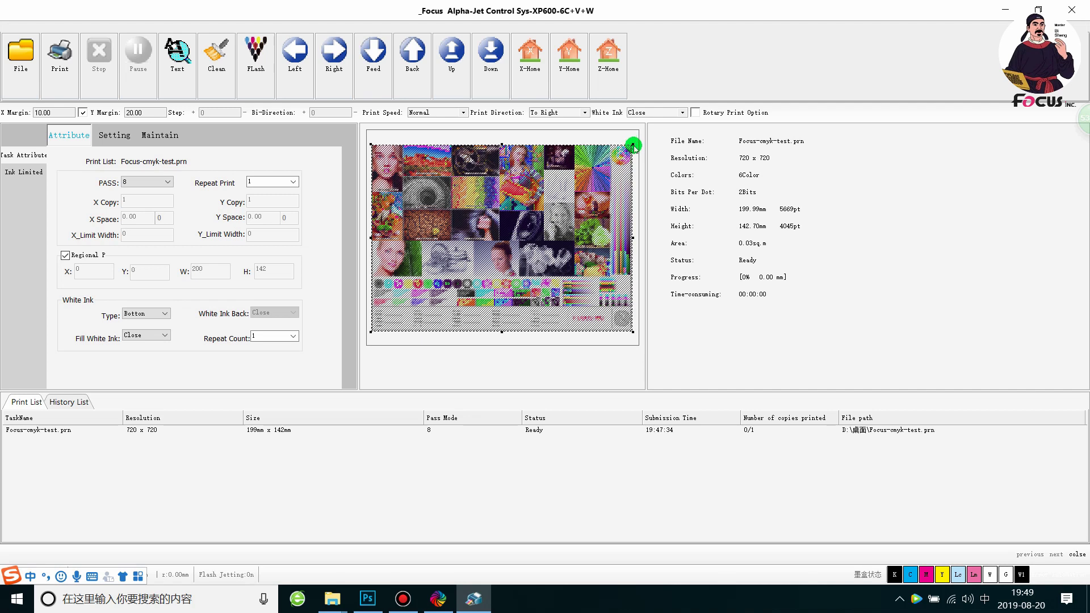
{"action": "left_click", "coordinate": [65, 256]}
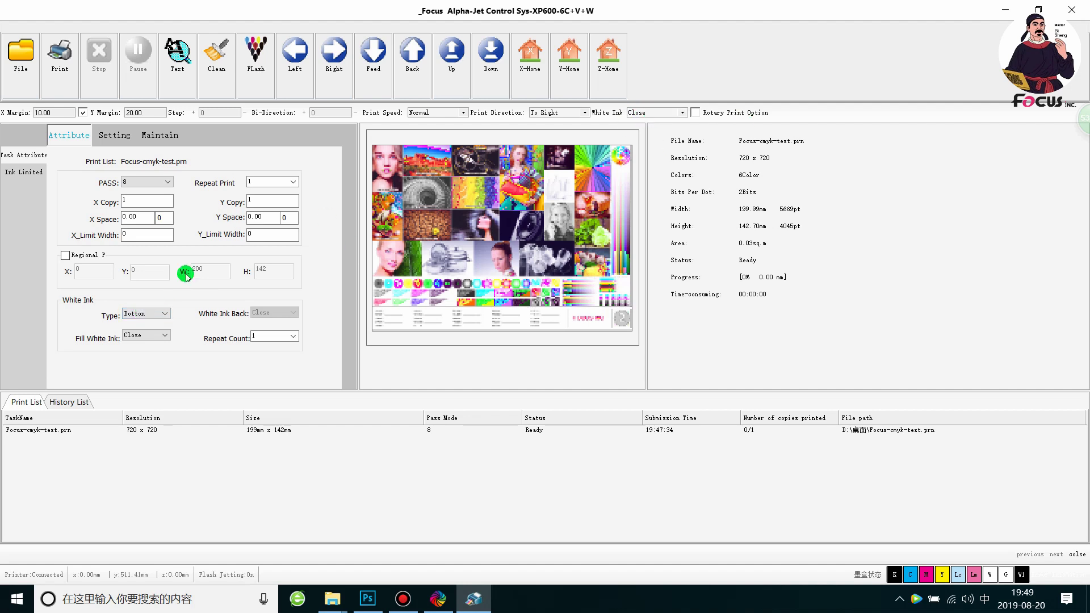
{"action": "left_click", "coordinate": [157, 313]}
{"action": "left_click", "coordinate": [156, 313]}
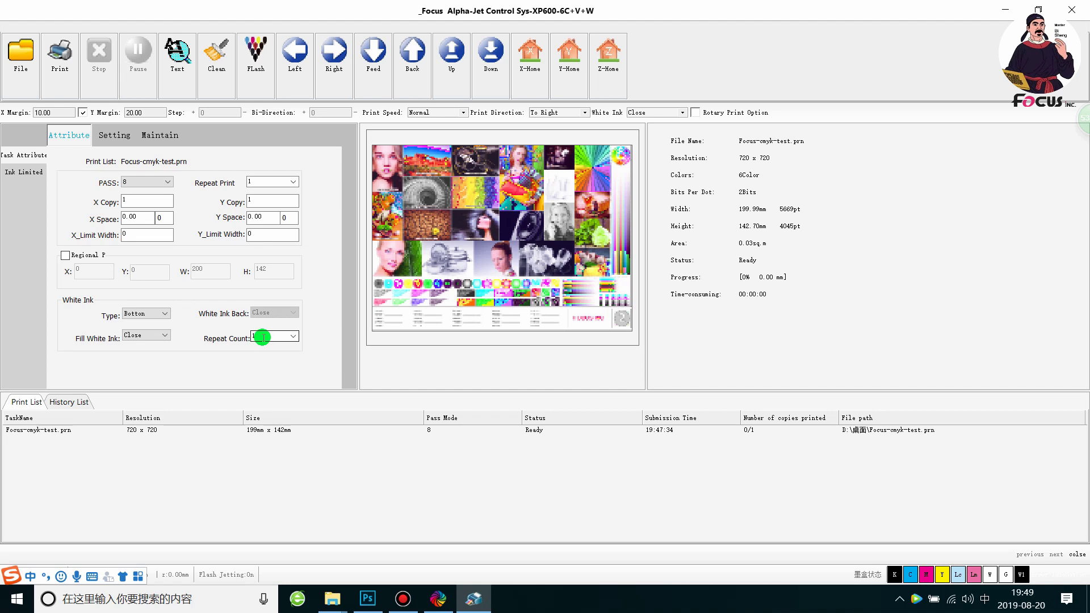
Step: Try limiting the C, M, Y, Lc and Lm inks, reset them to 0% and turn ink limiting off
{"action": "left_click", "coordinate": [23, 171]}
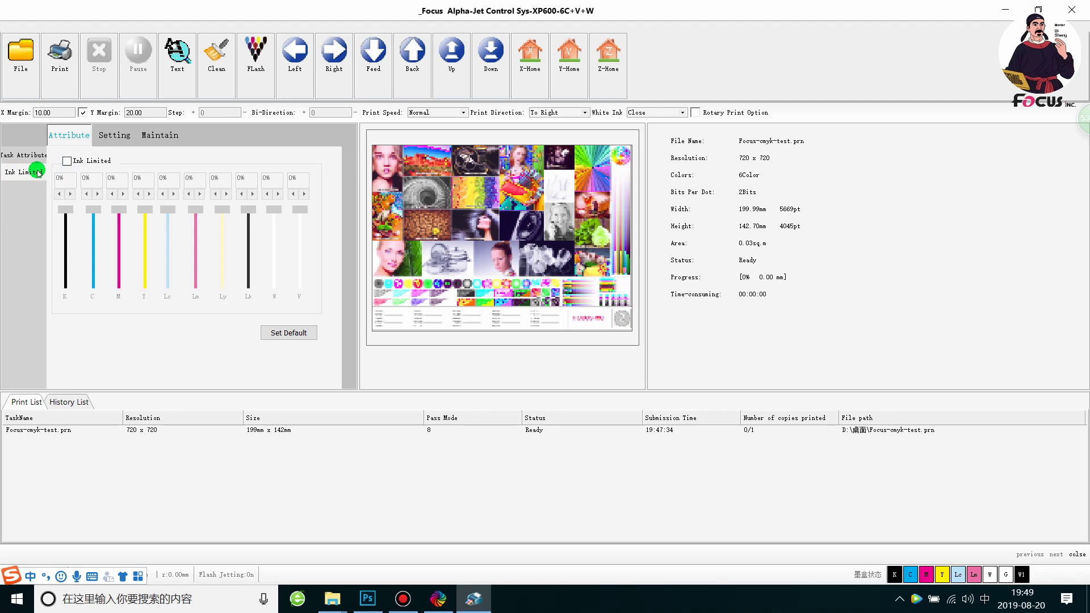
{"action": "left_click", "coordinate": [66, 139]}
{"action": "left_click", "coordinate": [67, 160]}
{"action": "left_click_drag", "start_coordinate": [195, 211], "coordinate": [195, 247]}
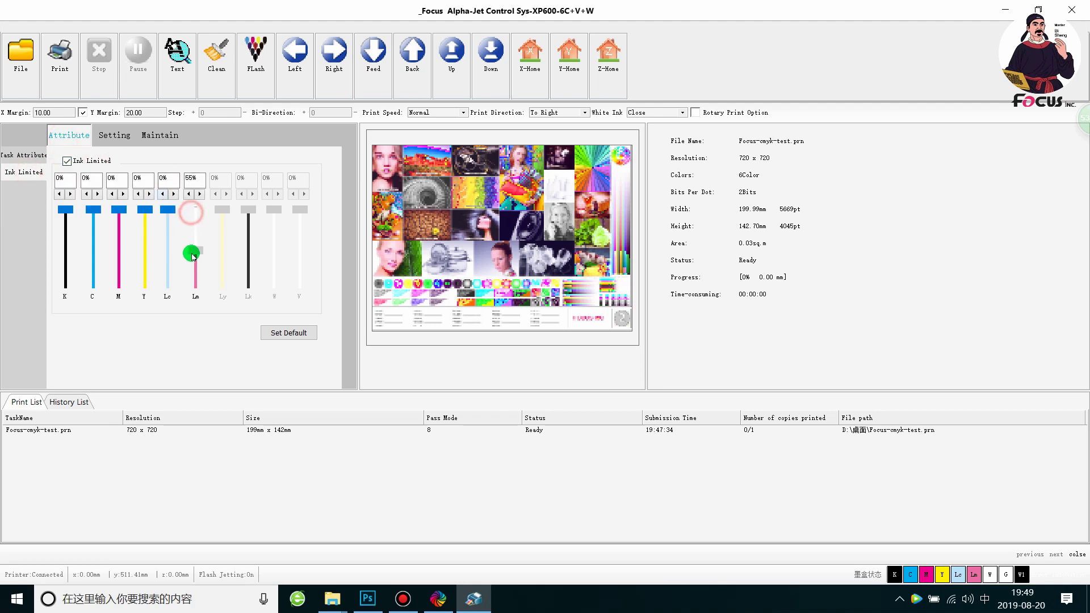
{"action": "left_click_drag", "start_coordinate": [168, 210], "coordinate": [93, 229]}
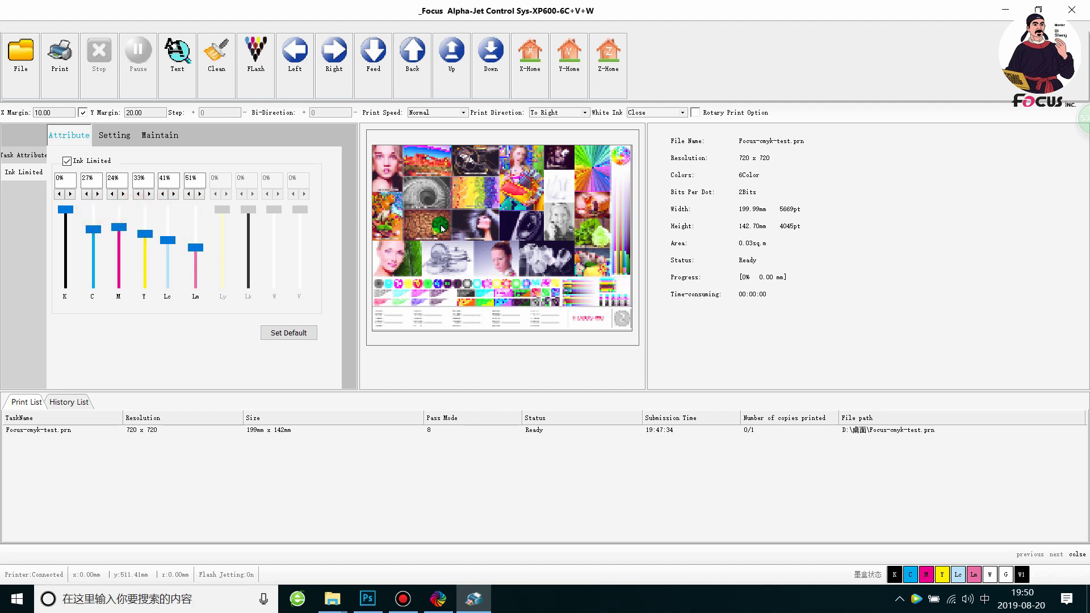
{"action": "left_click_drag", "start_coordinate": [93, 228], "coordinate": [173, 185]}
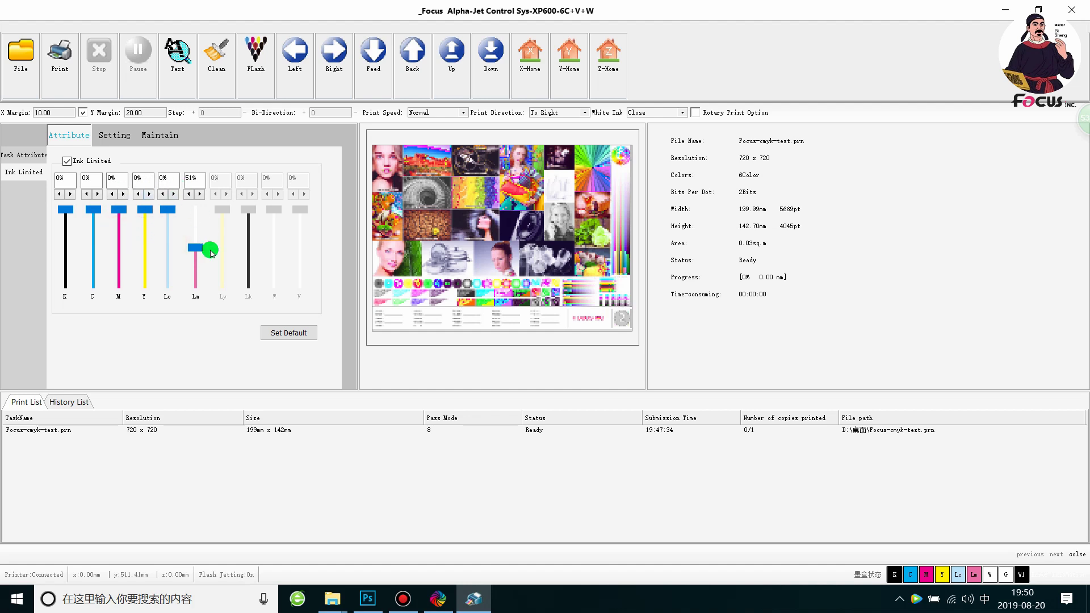
{"action": "left_click_drag", "start_coordinate": [210, 252], "coordinate": [211, 195]}
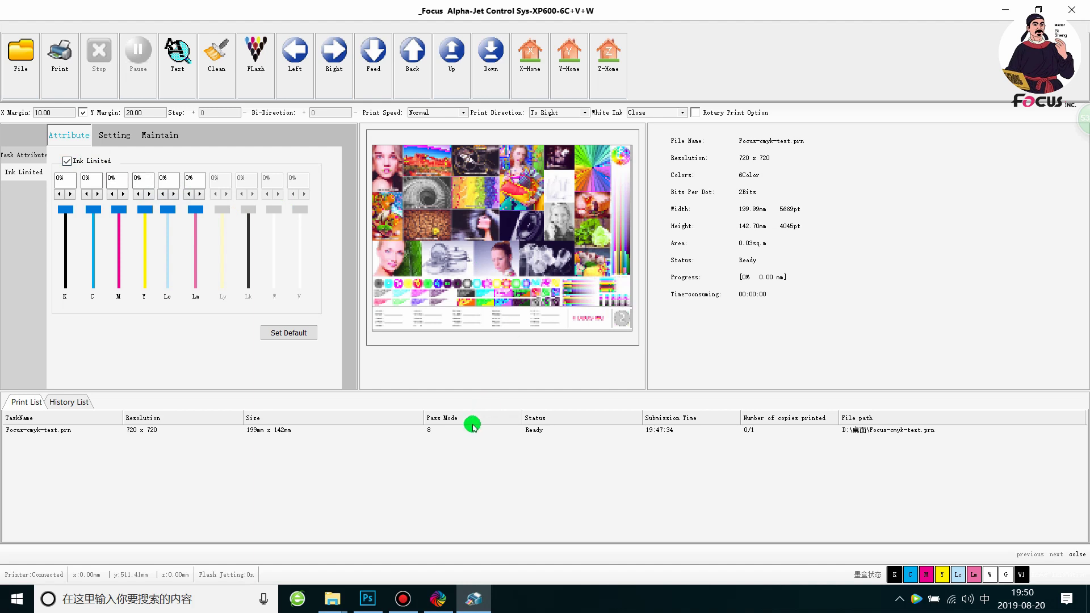
{"action": "left_click", "coordinate": [67, 161]}
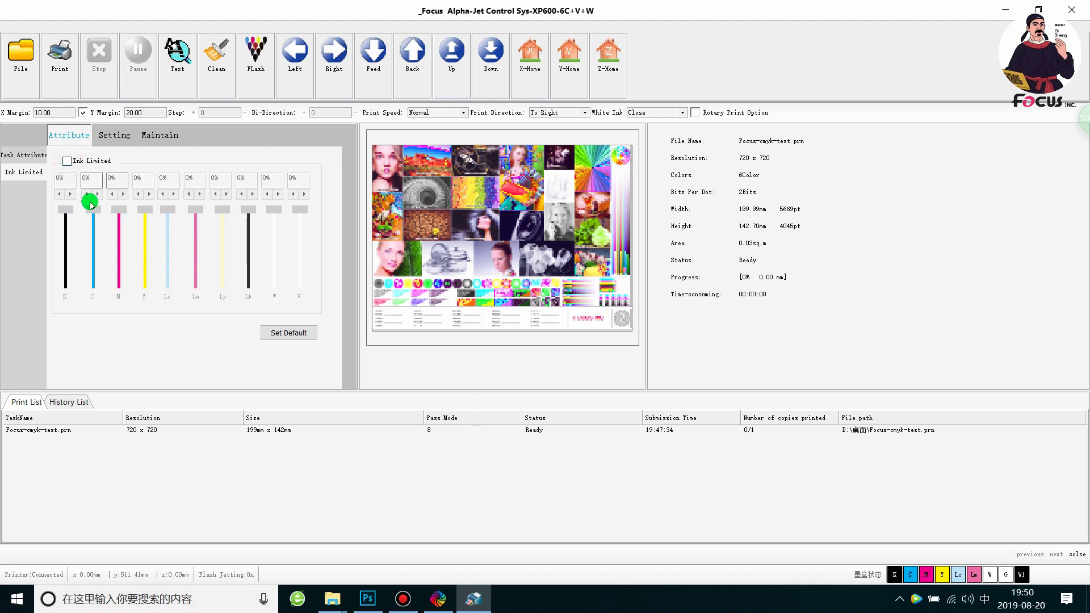
Step: Try an Eclosion value of 71% in the print parameters and restore it to 100%
{"action": "left_click", "coordinate": [115, 138]}
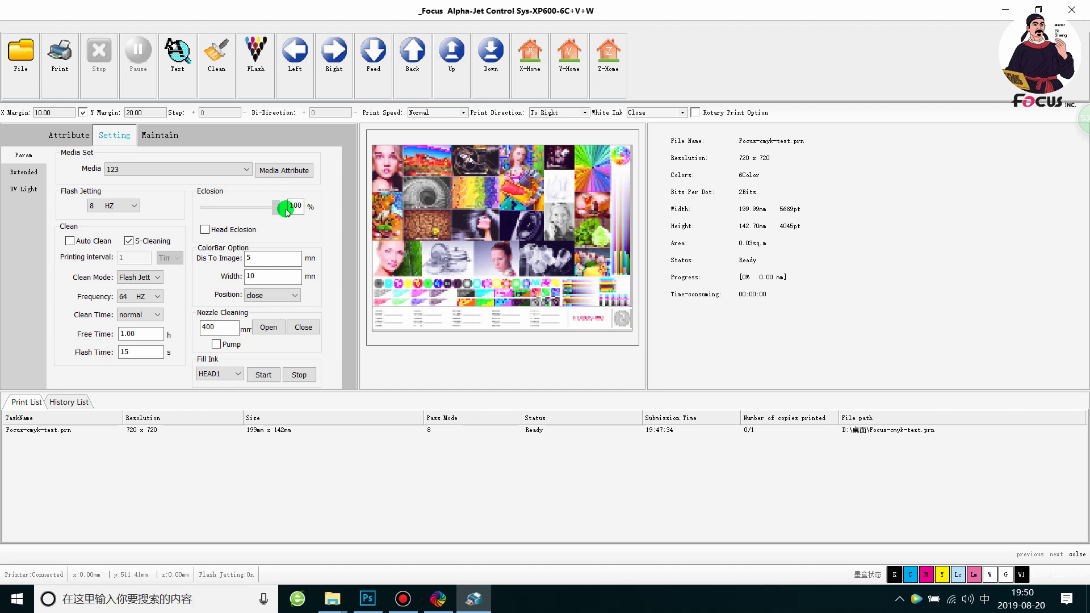
{"action": "left_click_drag", "start_coordinate": [282, 212], "coordinate": [254, 212]}
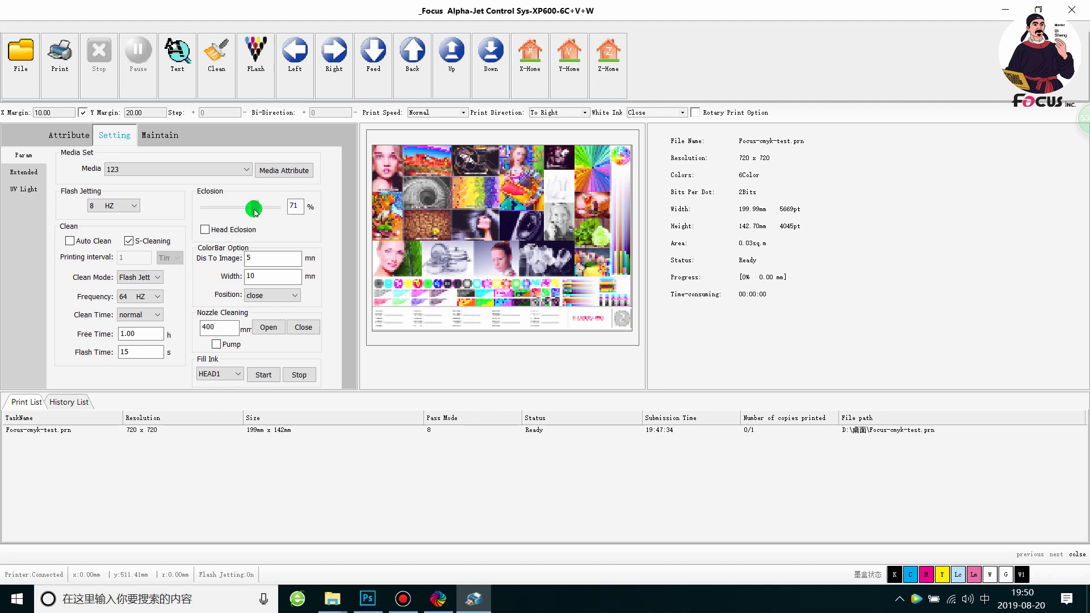
{"action": "left_click_drag", "start_coordinate": [256, 212], "coordinate": [255, 212]}
{"action": "left_click", "coordinate": [272, 215]}
{"action": "left_click_drag", "start_coordinate": [267, 213], "coordinate": [293, 213]}
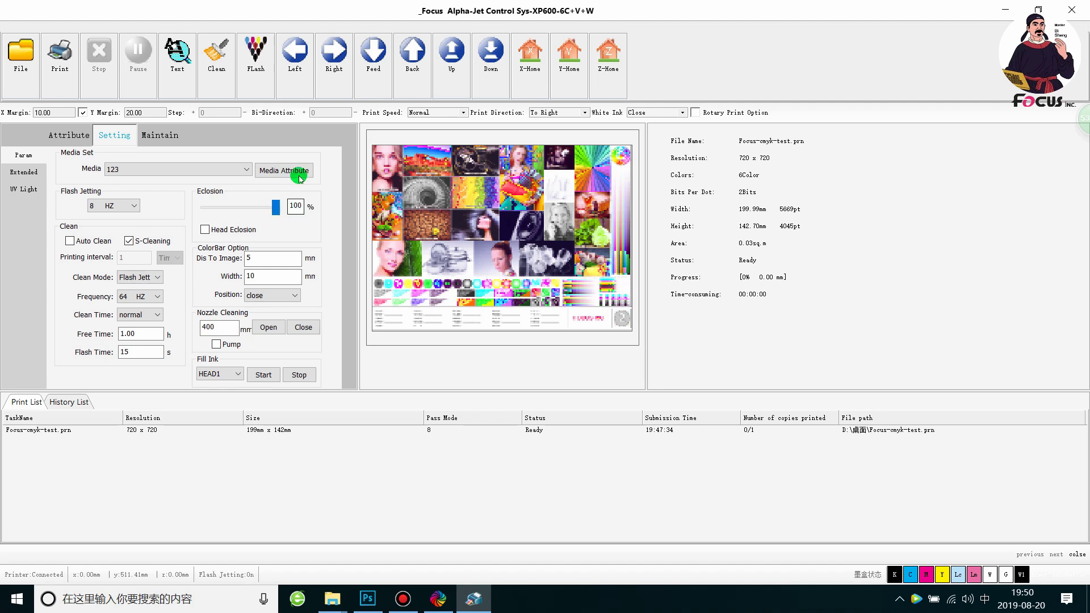
Step: Examine the extended head distance, UV light and general parameter settings
{"action": "left_click", "coordinate": [28, 172]}
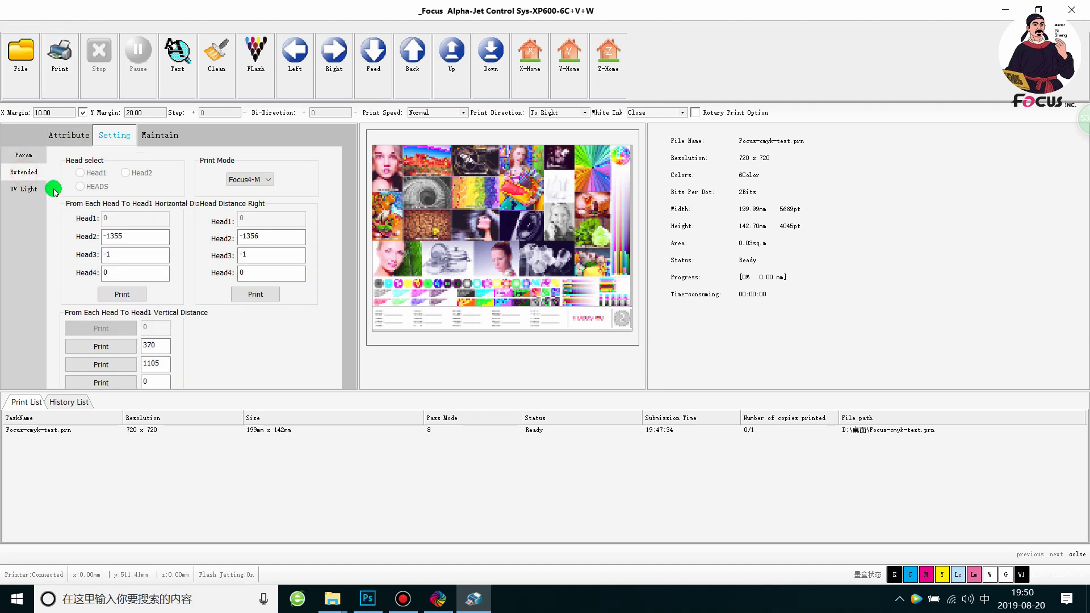
{"action": "left_click", "coordinate": [29, 196]}
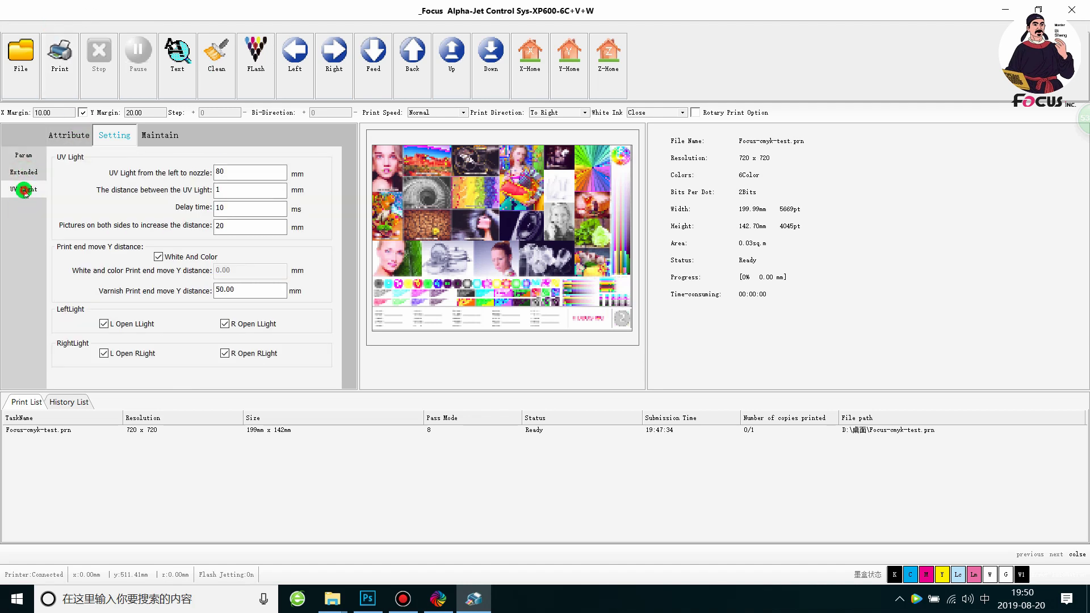
{"action": "left_click", "coordinate": [24, 172]}
{"action": "left_click", "coordinate": [23, 155]}
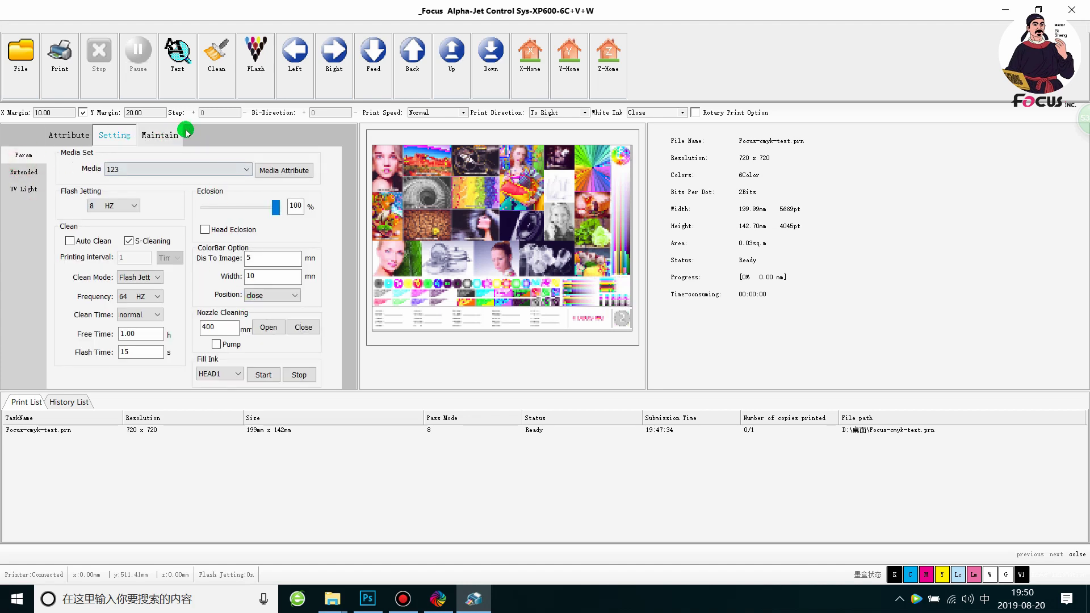
Step: Examine the maintenance settings for nozzle adjustment, voltage and calibration
{"action": "left_click", "coordinate": [166, 136]}
{"action": "left_click", "coordinate": [27, 188]}
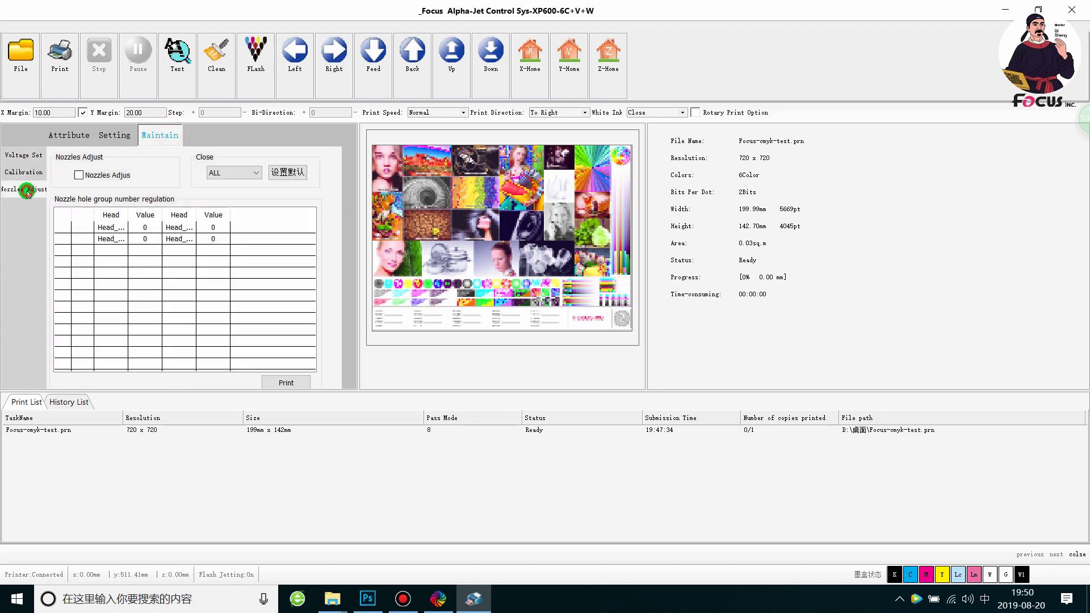
{"action": "left_click", "coordinate": [23, 156]}
{"action": "left_click", "coordinate": [23, 171]}
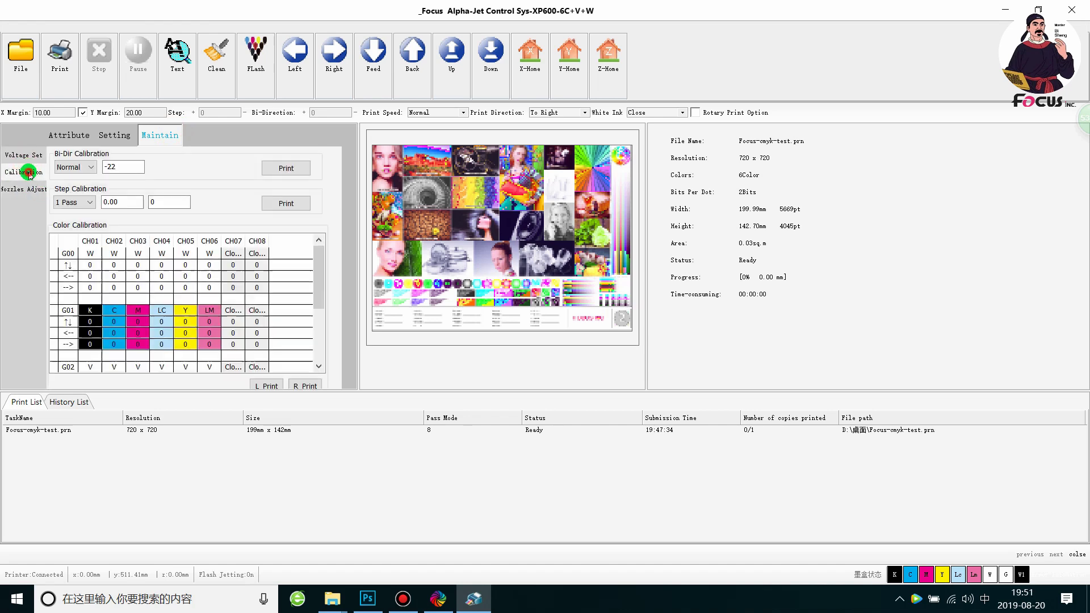
{"action": "left_click", "coordinate": [28, 188]}
{"action": "left_click", "coordinate": [14, 168]}
{"action": "left_click", "coordinate": [17, 155]}
Step: Return to the job's task attributes and choose Normal as the print speed
{"action": "left_click", "coordinate": [68, 135]}
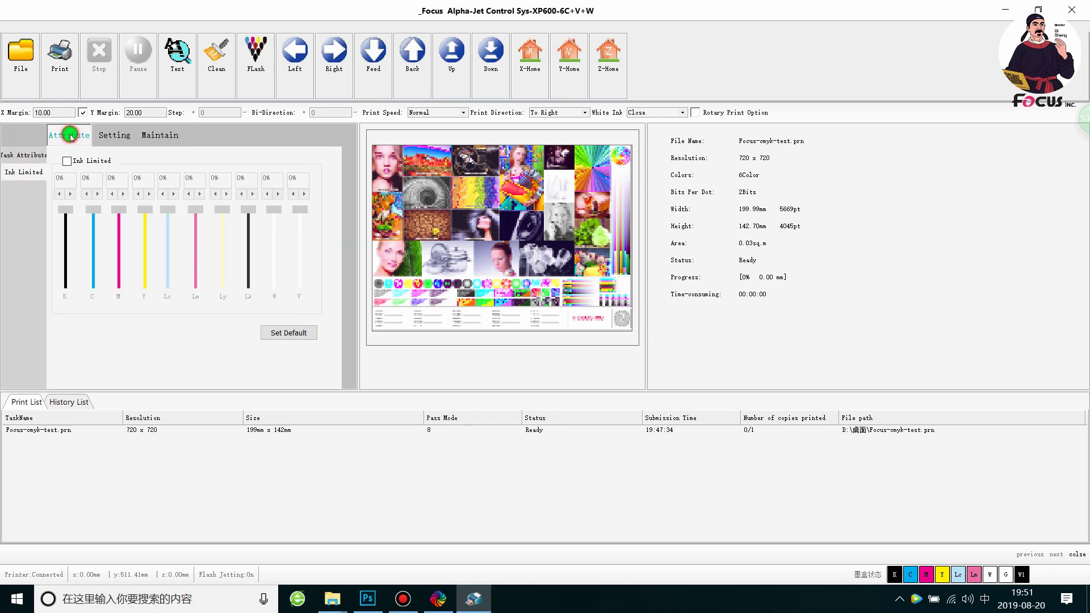
{"action": "left_click", "coordinate": [84, 147]}
{"action": "left_click", "coordinate": [31, 156]}
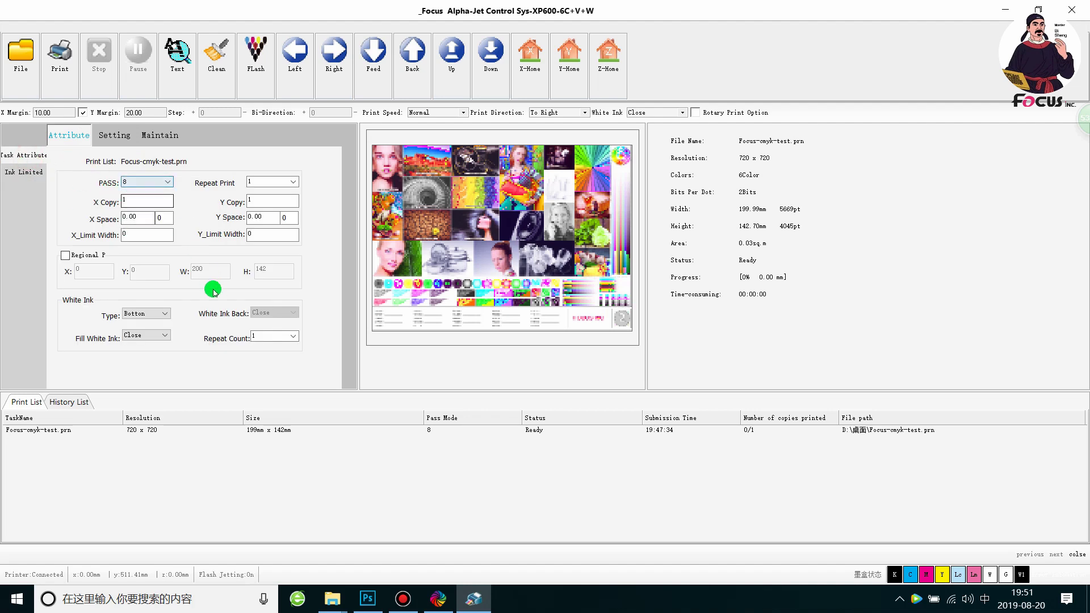
{"action": "left_click", "coordinate": [447, 112]}
{"action": "left_click", "coordinate": [447, 113]}
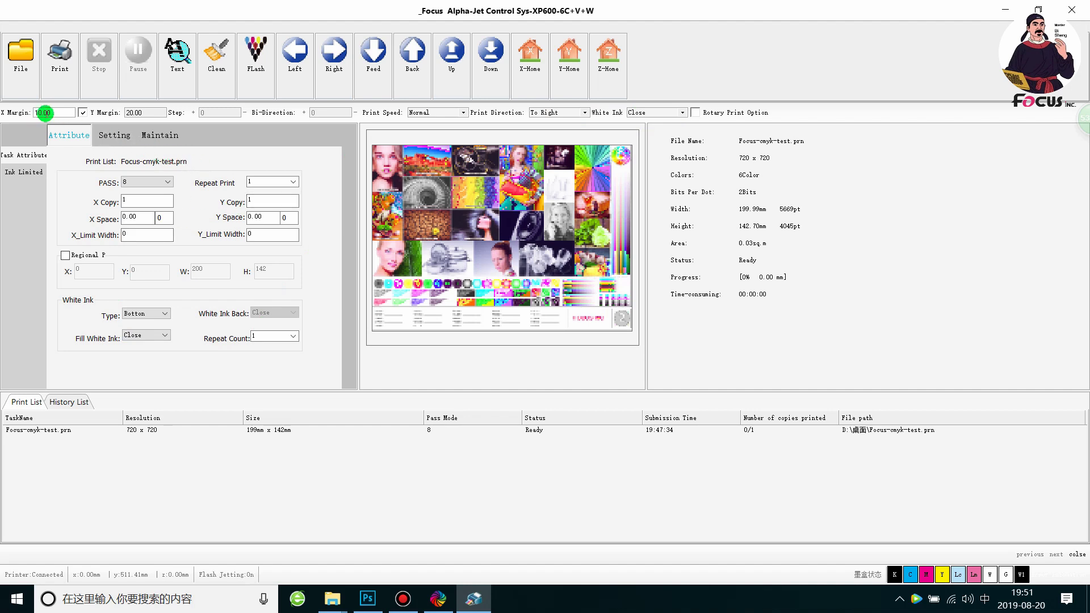
Step: Select the Focus-cmyk-test.prn job in the print list and open its available commands
{"action": "left_click", "coordinate": [255, 431]}
{"action": "right_click", "coordinate": [256, 431]}
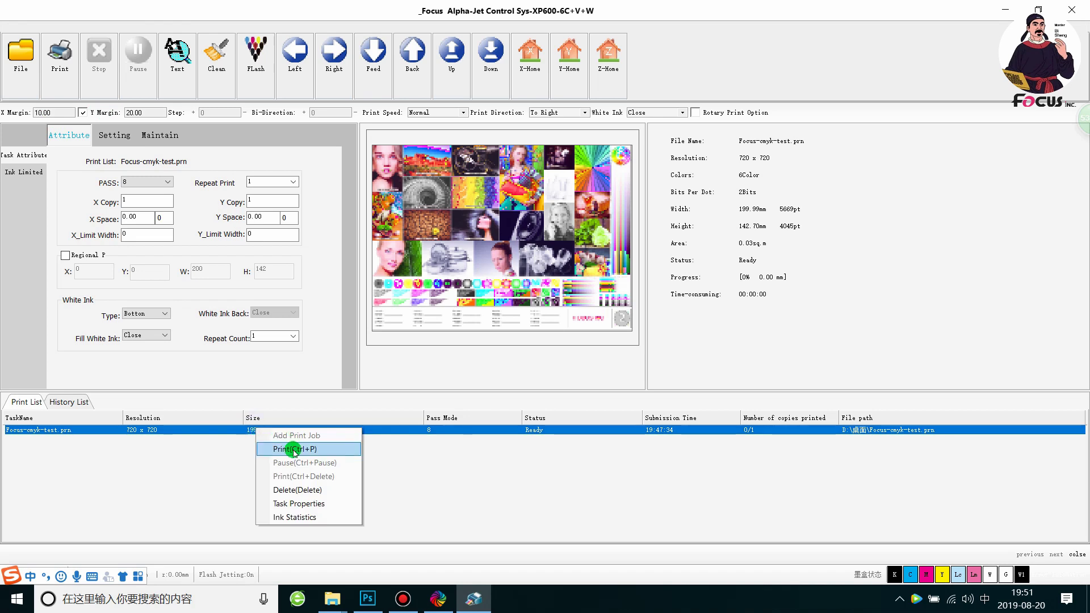